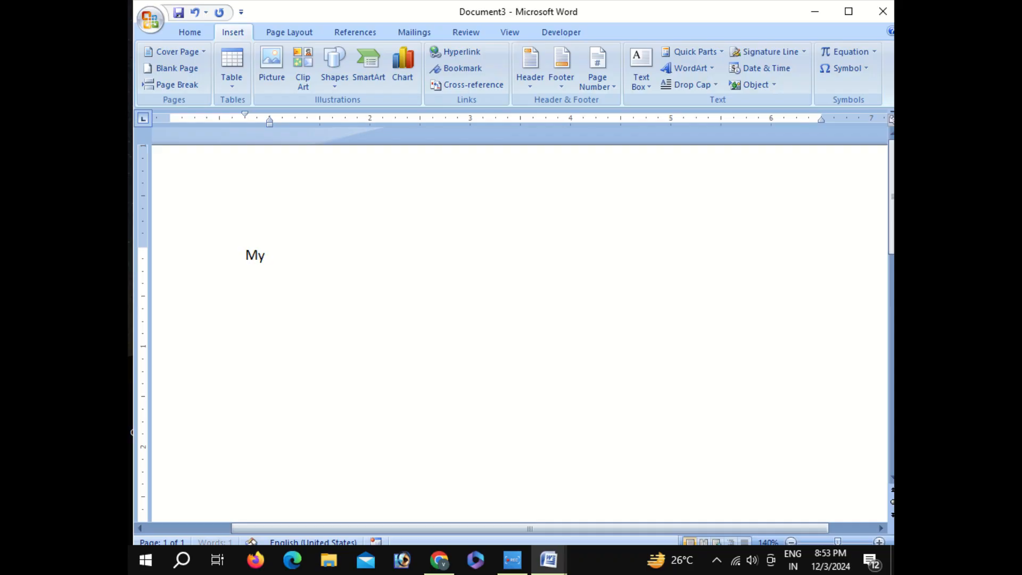
Complete the sentence beginning "My Name" with "is" and the person's full name, capitalizing the surname
{"action": "type", "text": "is Ram"}
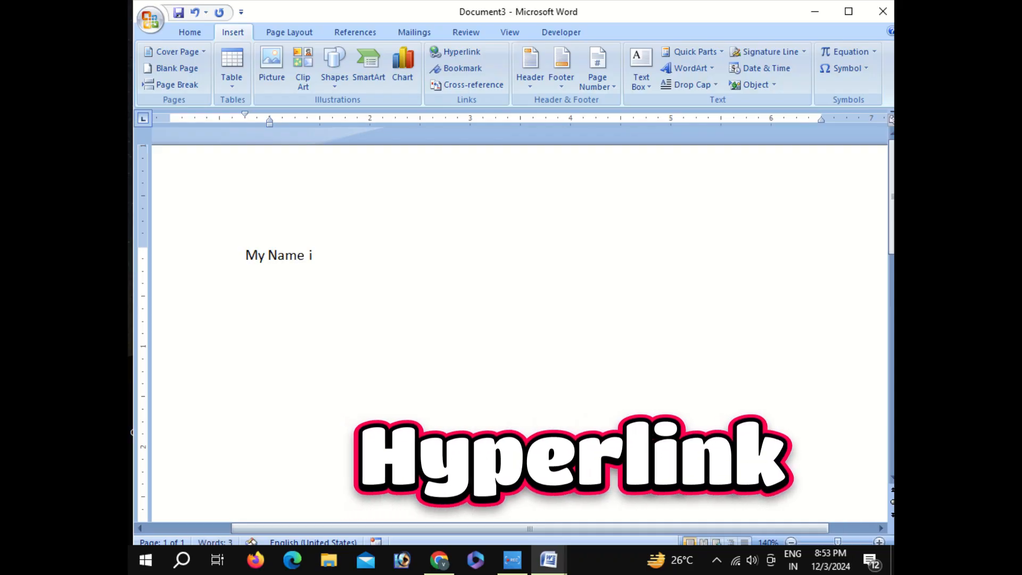
{"action": "type", "text": " bh"}
{"action": "key", "text": "BackSpace"}
{"action": "type", "text": "arma"}
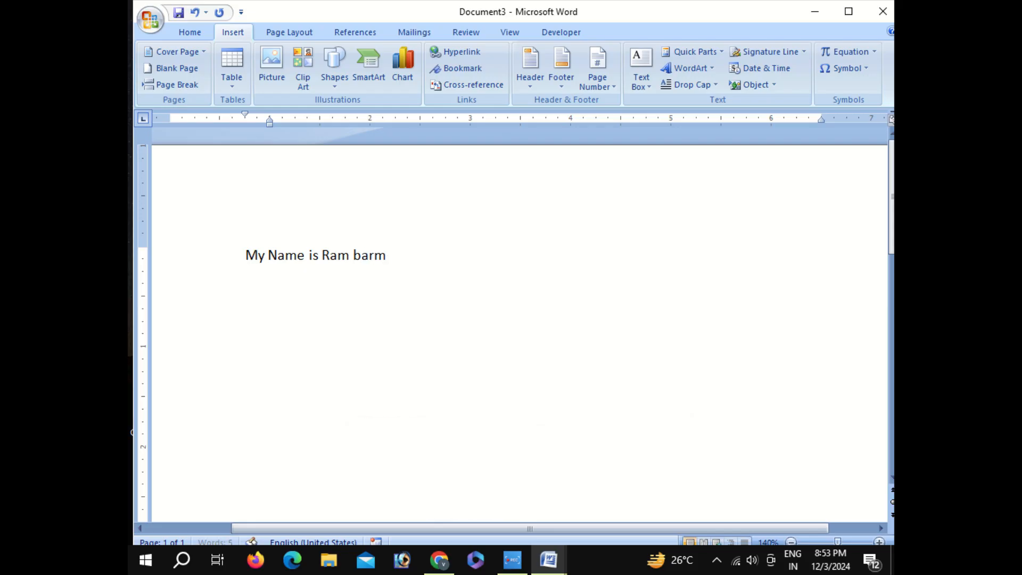
{"action": "left_click", "coordinate": [354, 255]}
{"action": "key", "text": "Delete"}
{"action": "type", "text": "B"}
Link the whole sentence to the existing file Arab06 in the Documents folder
{"action": "left_click_drag", "start_coordinate": [245, 255], "coordinate": [371, 249]}
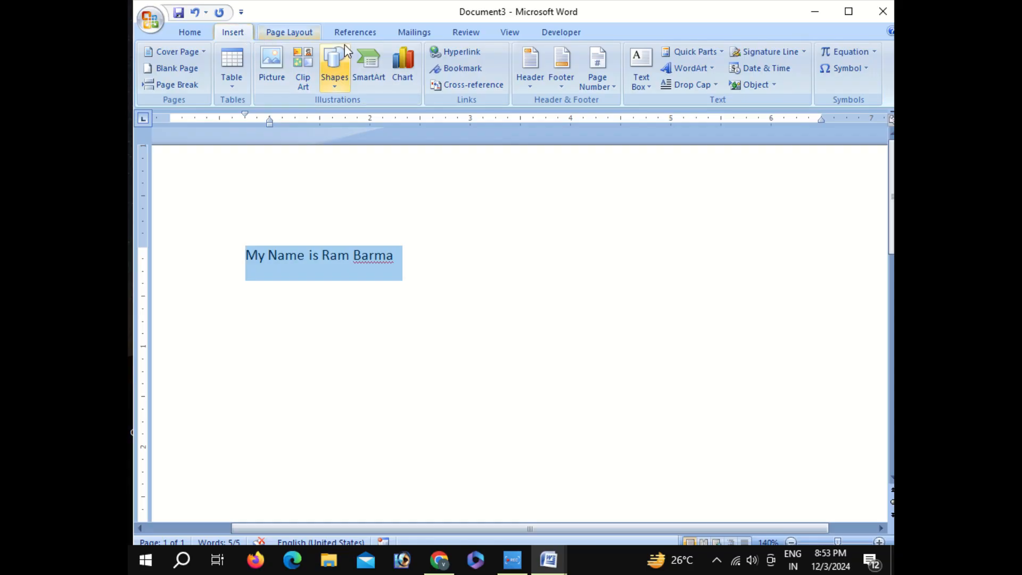
{"action": "left_click", "coordinate": [448, 53]}
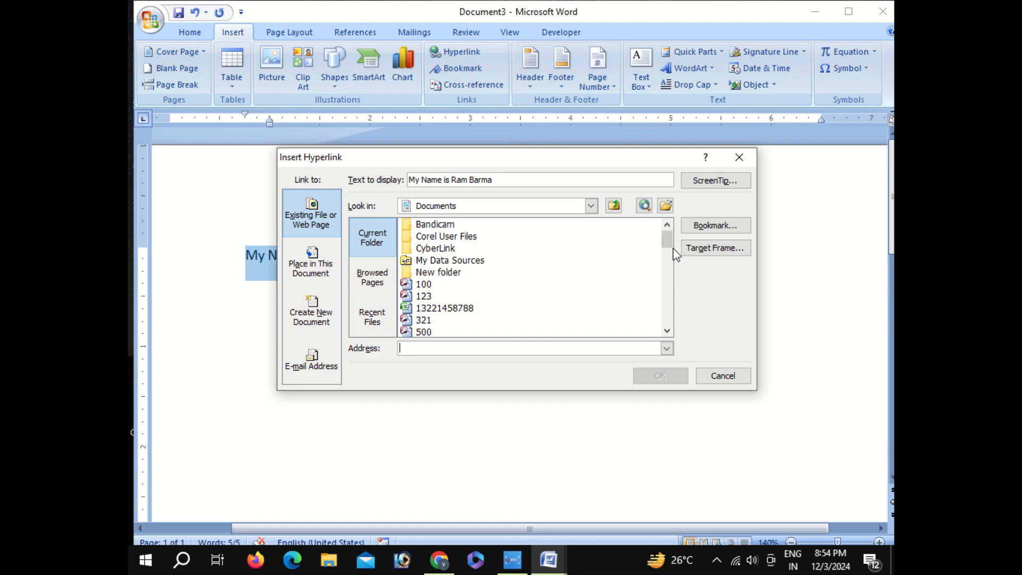
{"action": "left_click_drag", "start_coordinate": [668, 241], "coordinate": [669, 255]}
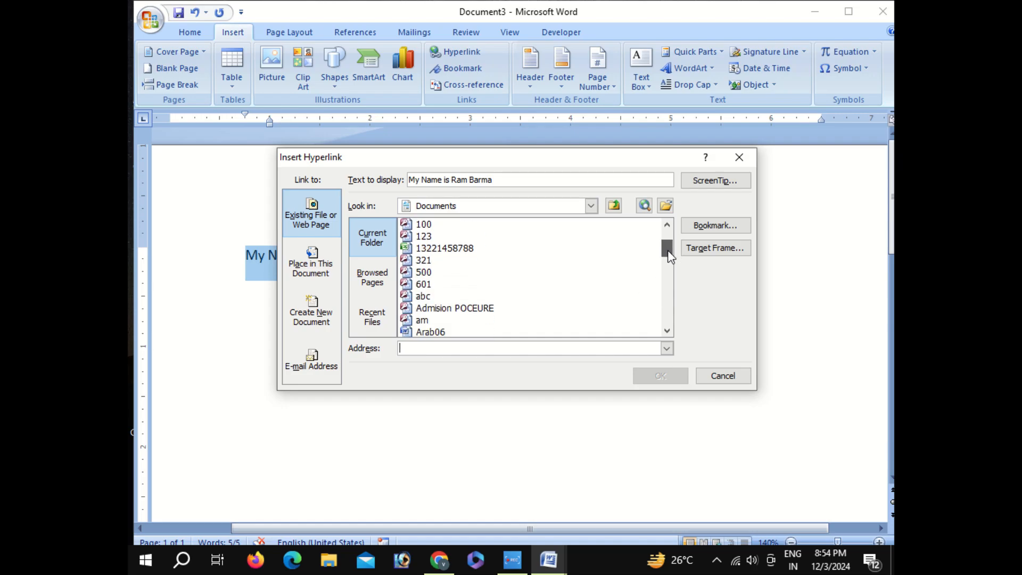
{"action": "left_click", "coordinate": [423, 329]}
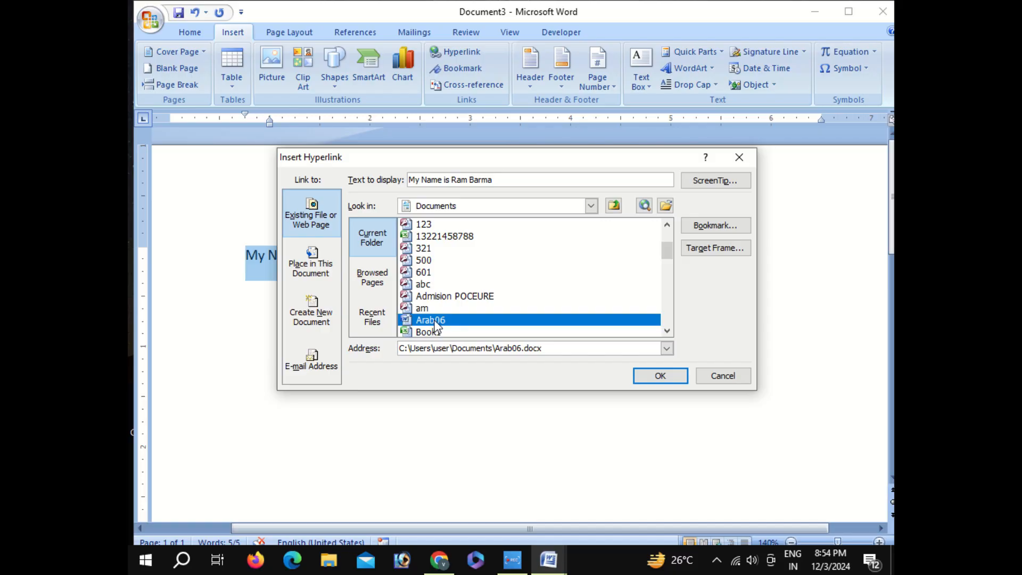
{"action": "left_click", "coordinate": [664, 382]}
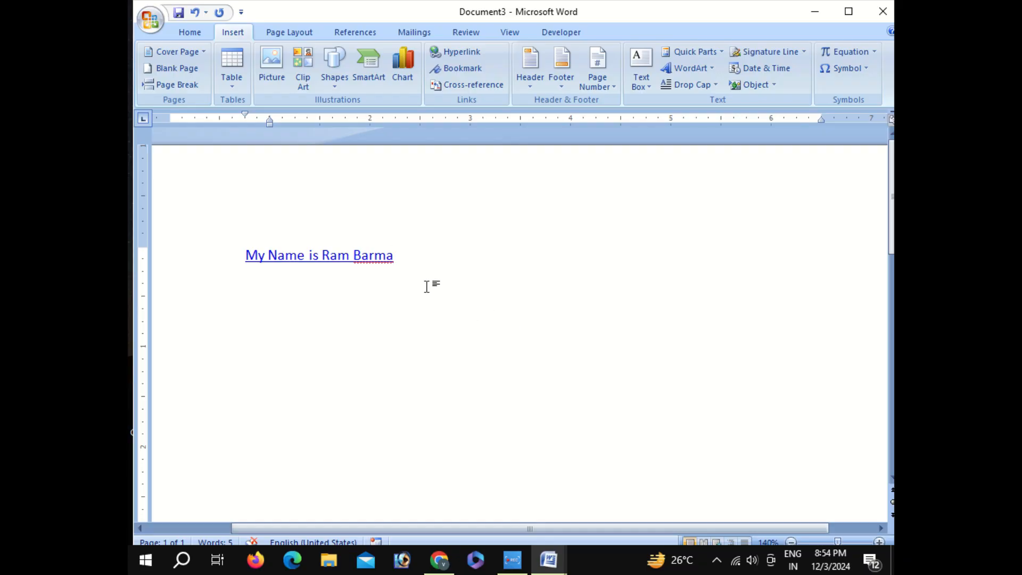
Follow the sentence's hyperlink, accept the security notice, look through the Arab06 document and close it
{"action": "left_click", "coordinate": [359, 265], "text": "ctrl"}
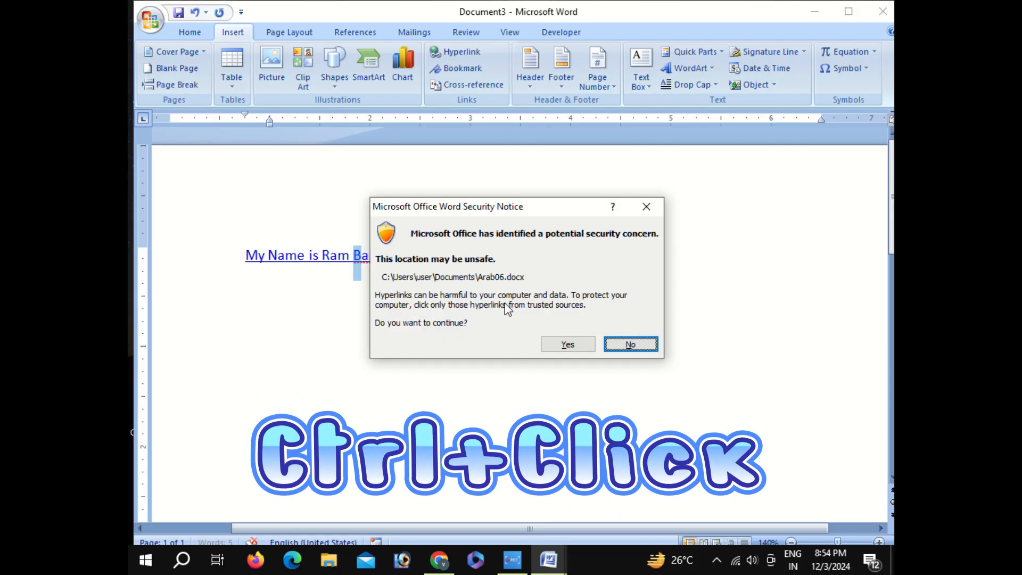
{"action": "left_click", "coordinate": [556, 346]}
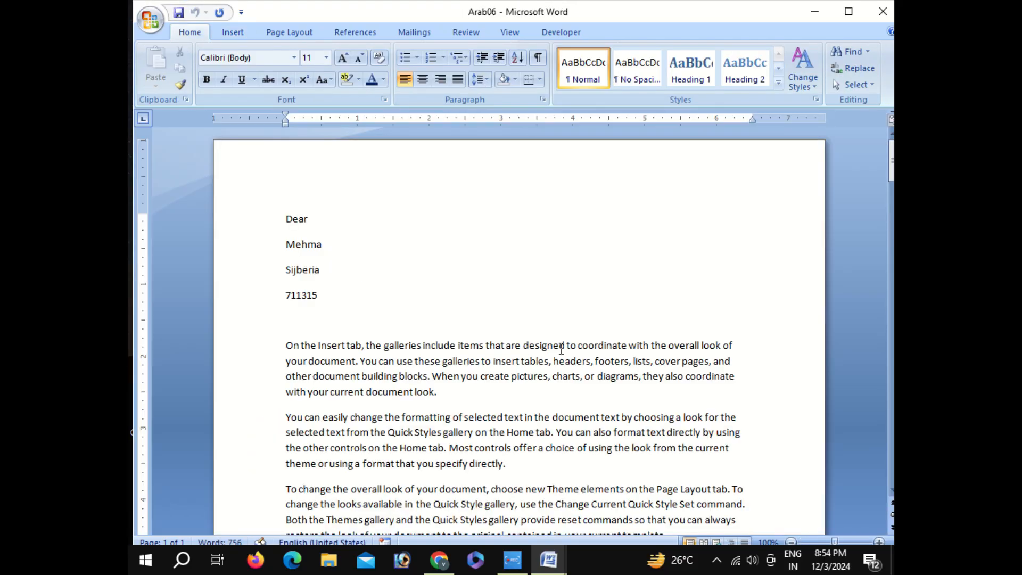
{"action": "scroll", "coordinate": [480, 356], "scroll_direction": "down", "scroll_amount": 2}
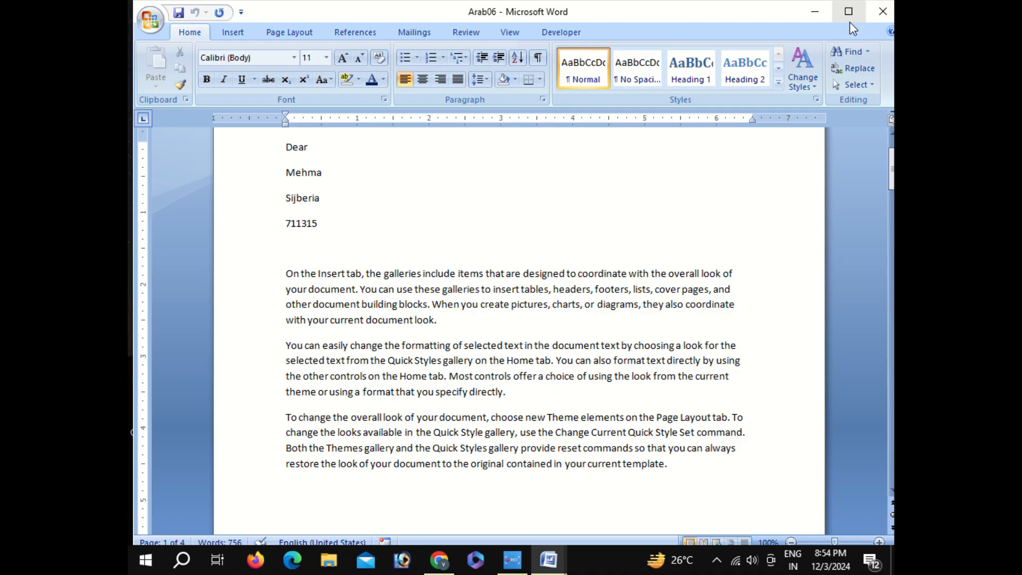
{"action": "left_click", "coordinate": [883, 12]}
Remove the hyperlink from the sentence while keeping its text
{"action": "left_click", "coordinate": [400, 257]}
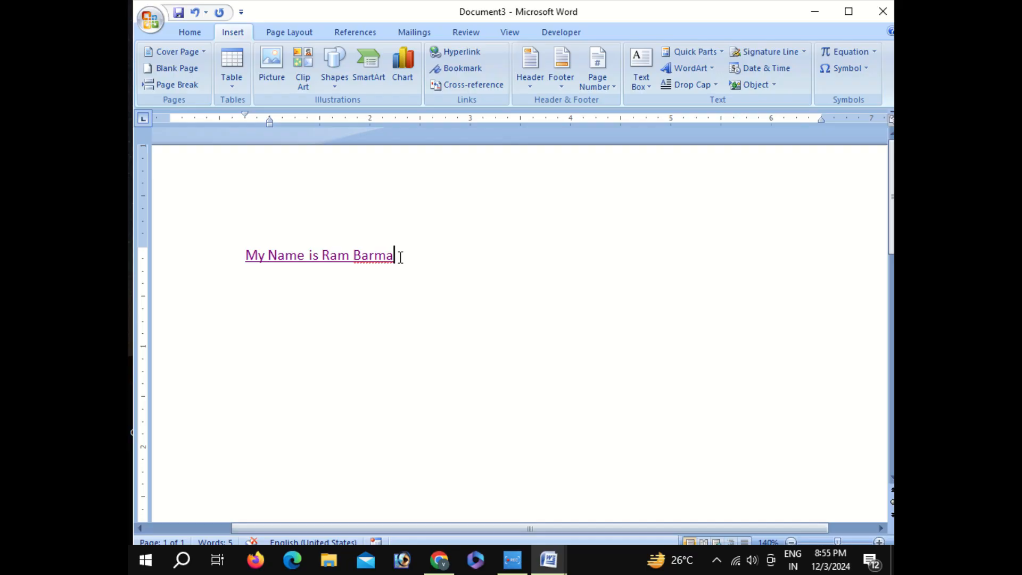
{"action": "left_click_drag", "start_coordinate": [401, 257], "coordinate": [246, 263]}
{"action": "left_click", "coordinate": [389, 265]}
{"action": "triple_click", "coordinate": [339, 251]}
{"action": "right_click", "coordinate": [339, 251]}
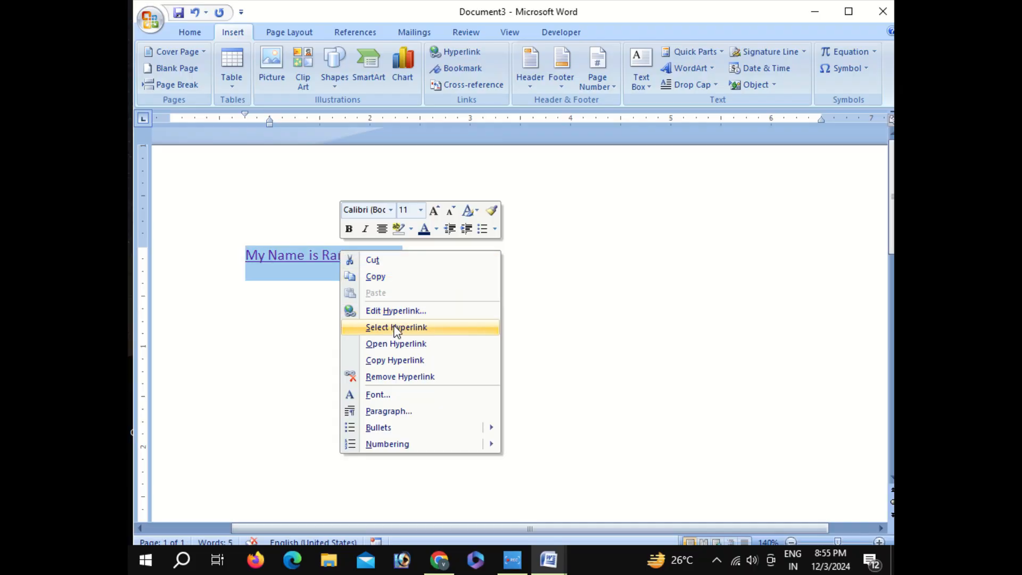
{"action": "left_click", "coordinate": [396, 375]}
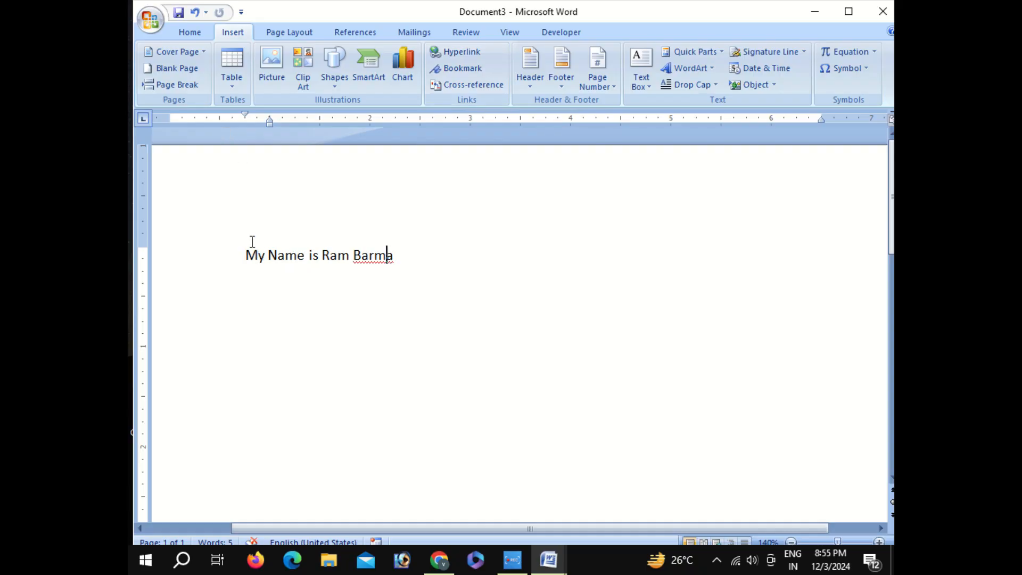
Insert two blank pages after the sentence
{"action": "left_click", "coordinate": [401, 255]}
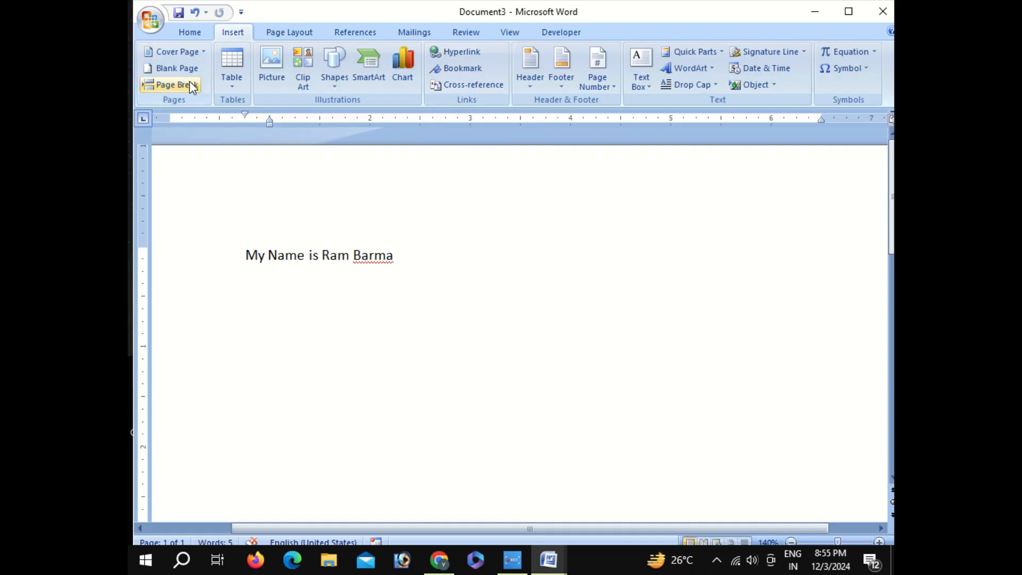
{"action": "left_click", "coordinate": [189, 67]}
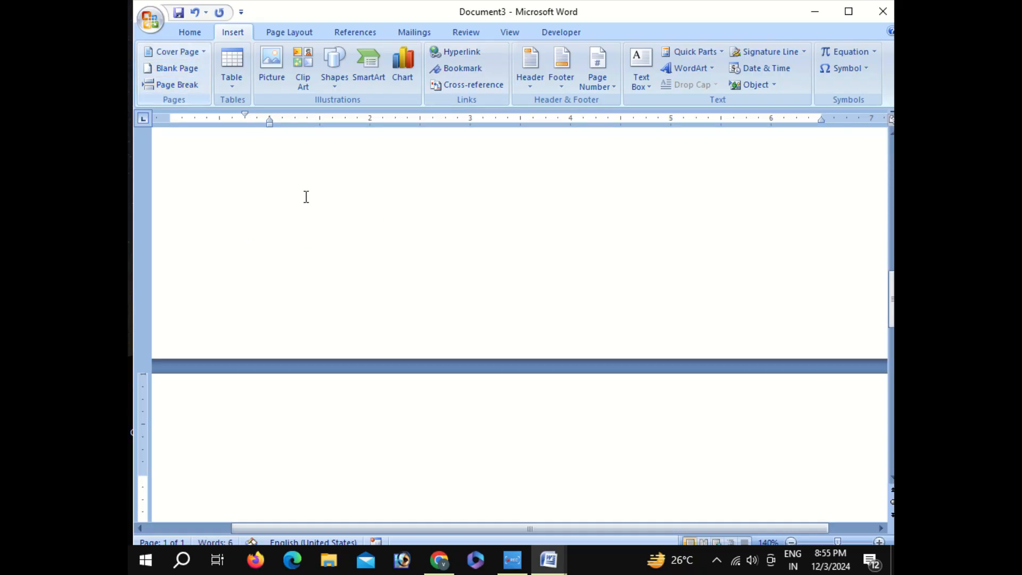
{"action": "left_click", "coordinate": [161, 71]}
Label the start of the three pages "Page – 1", "Page - 2" and "Page -3" respectively
{"action": "type", "text": "Page -"}
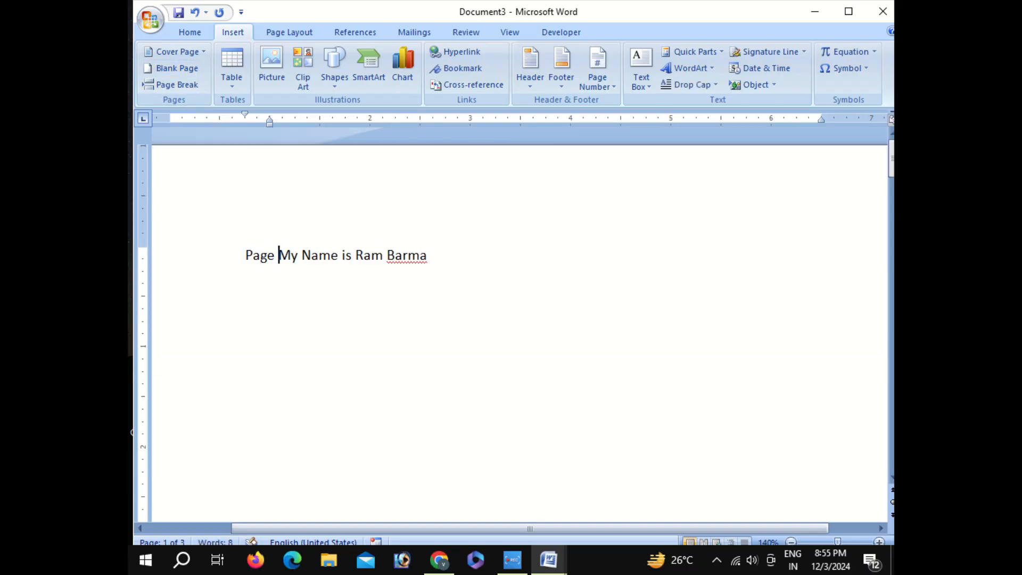
{"action": "type", "text": " 1"}
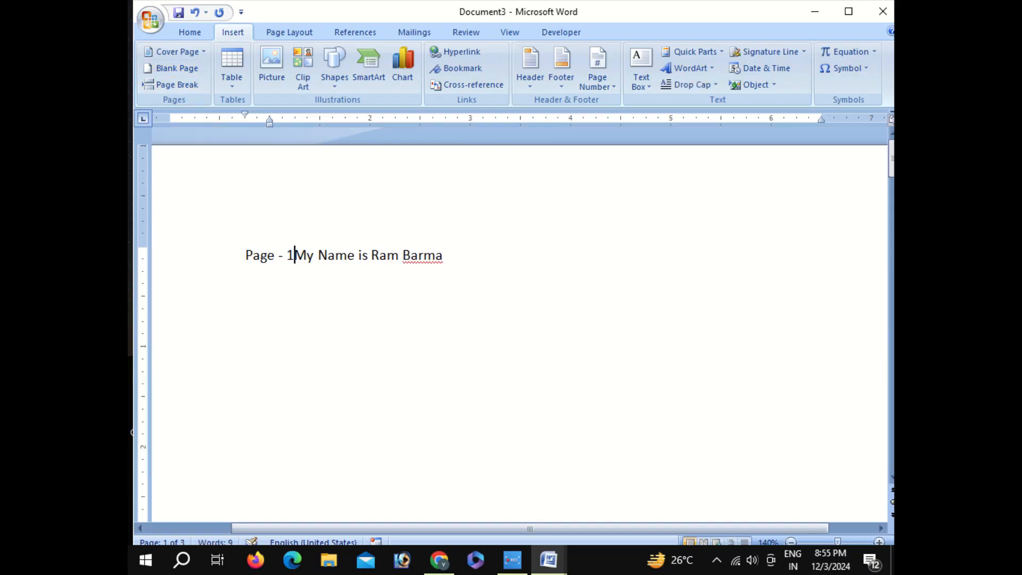
{"action": "scroll", "coordinate": [269, 283], "scroll_direction": "down", "scroll_amount": 8}
{"action": "scroll", "coordinate": [271, 285], "scroll_direction": "down", "scroll_amount": 5}
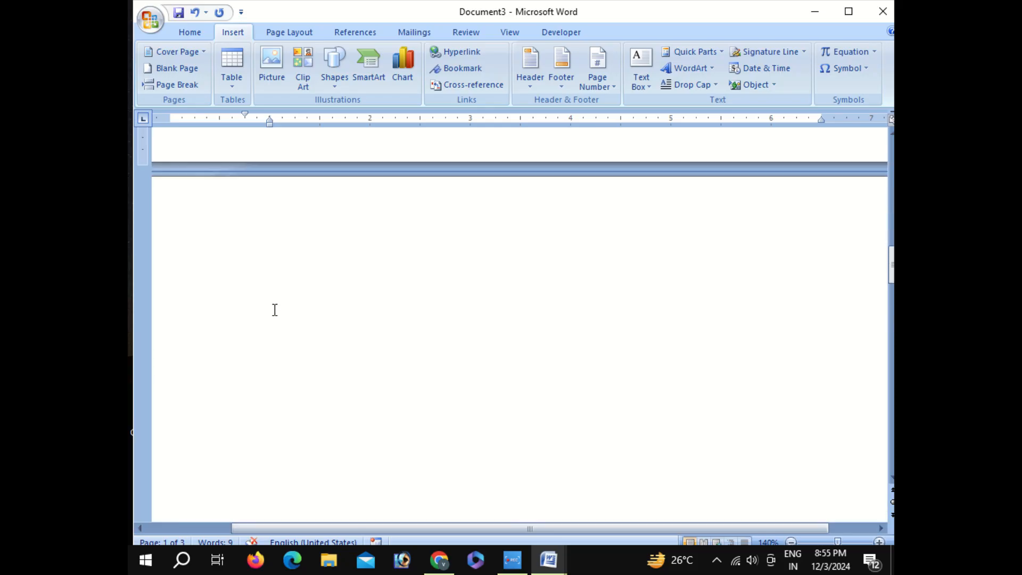
{"action": "left_click", "coordinate": [274, 296]}
{"action": "type", "text": "Page"}
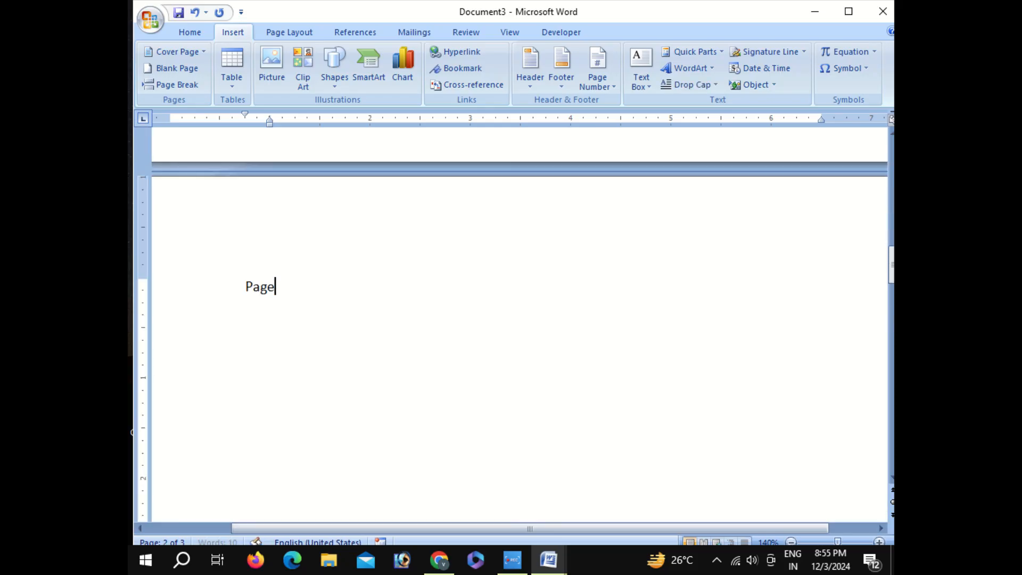
{"action": "type", "text": " - 2"}
{"action": "scroll", "coordinate": [278, 302], "scroll_direction": "down", "scroll_amount": 12}
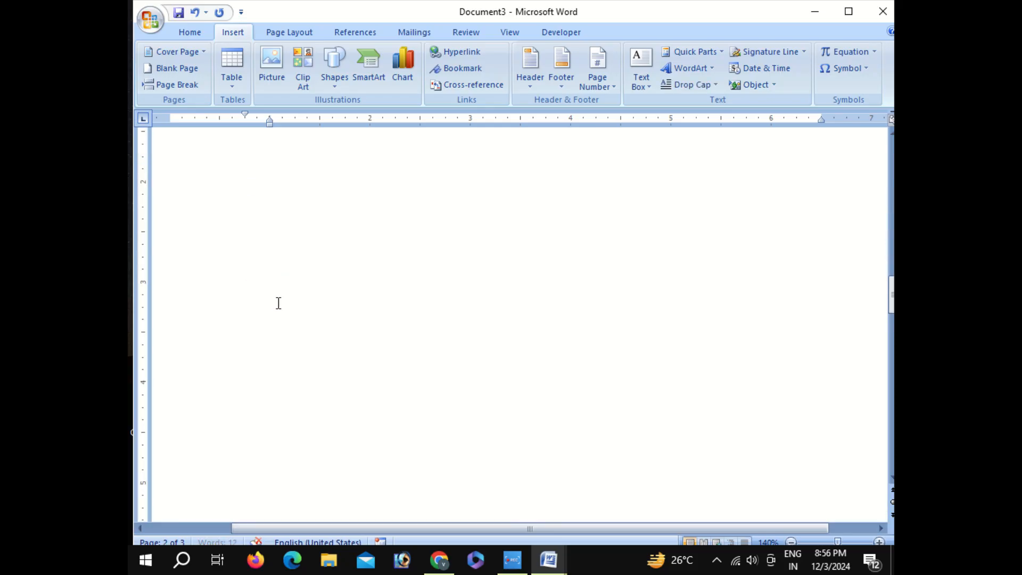
{"action": "left_click", "coordinate": [300, 403]}
{"action": "type", "text": "P"}
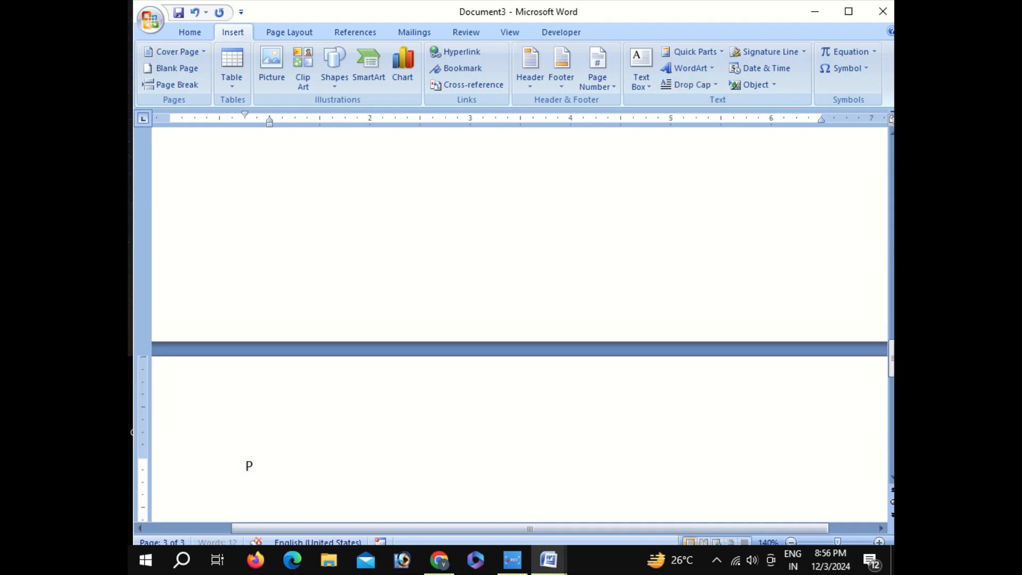
{"action": "type", "text": "age -3"}
Add a bookmark named Page1 at the end of the text line on the first page
{"action": "scroll", "coordinate": [300, 402], "scroll_direction": "up", "scroll_amount": 3}
{"action": "scroll", "coordinate": [408, 281], "scroll_direction": "up", "scroll_amount": 8}
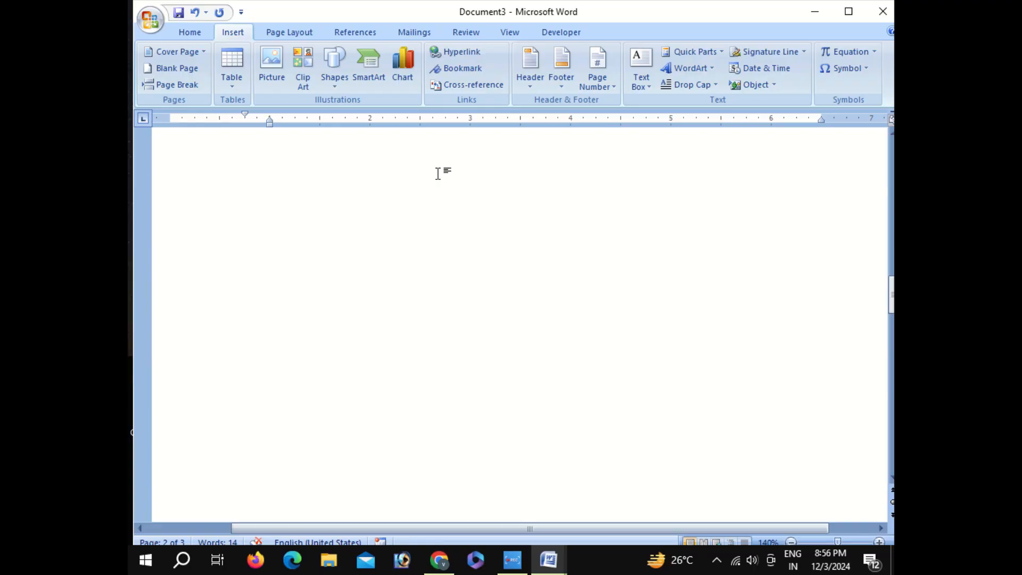
{"action": "scroll", "coordinate": [481, 53], "scroll_direction": "up", "scroll_amount": 1}
{"action": "scroll", "coordinate": [424, 286], "scroll_direction": "up", "scroll_amount": 5}
{"action": "scroll", "coordinate": [425, 286], "scroll_direction": "up", "scroll_amount": 10}
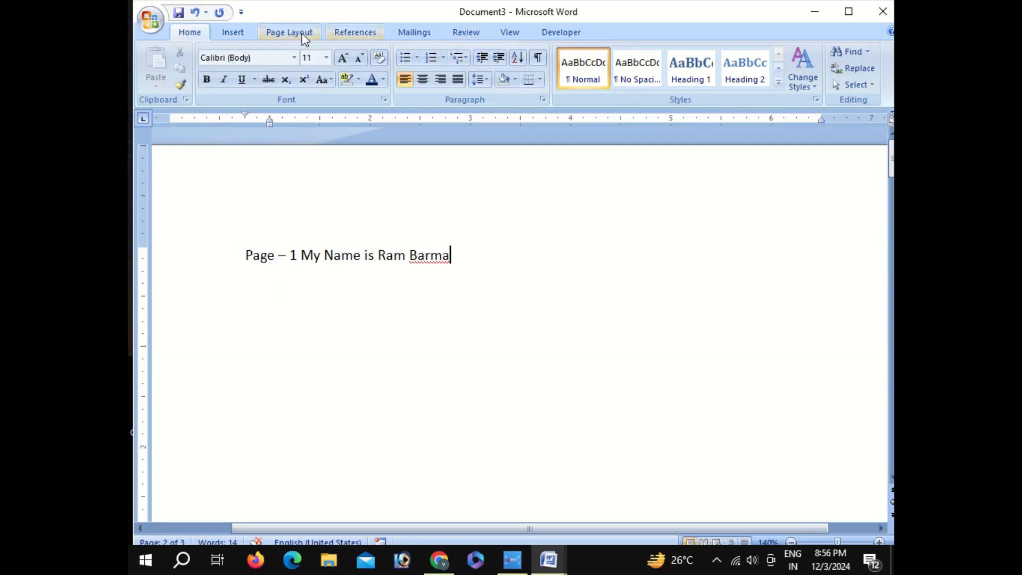
{"action": "left_click", "coordinate": [249, 32]}
{"action": "left_click", "coordinate": [458, 69]}
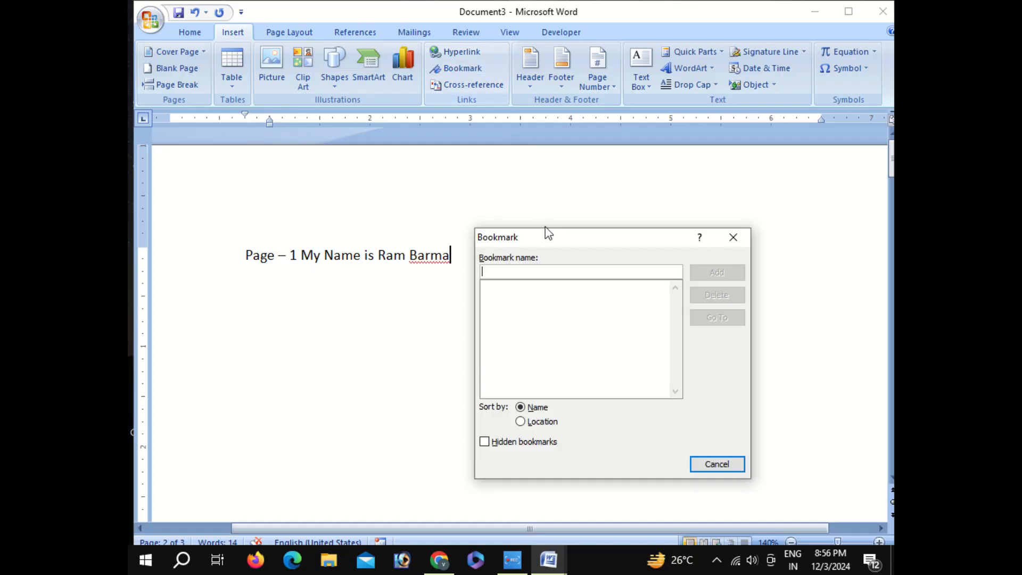
{"action": "type", "text": "Pa"}
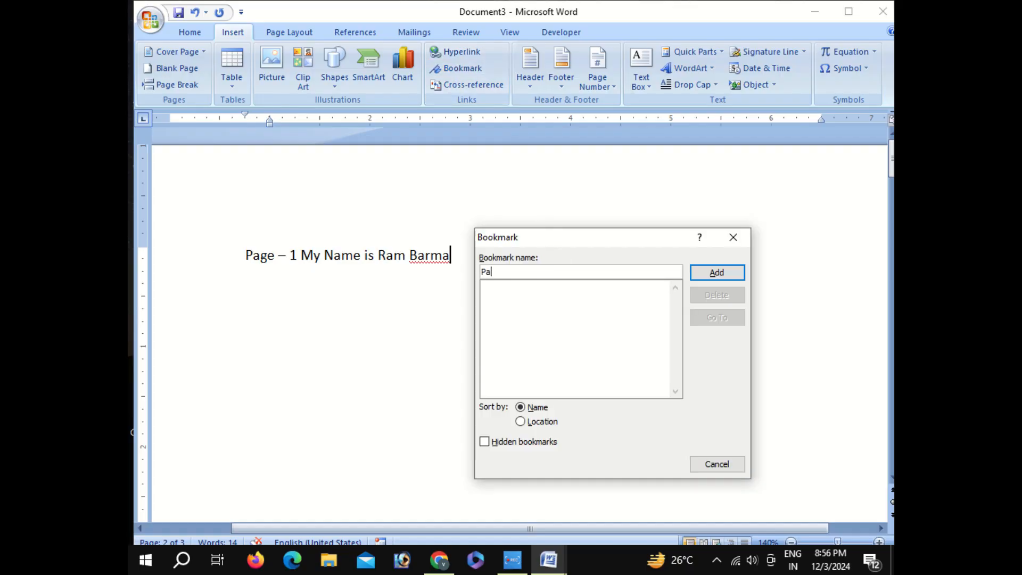
{"action": "type", "text": "ge1"}
{"action": "left_click", "coordinate": [719, 272]}
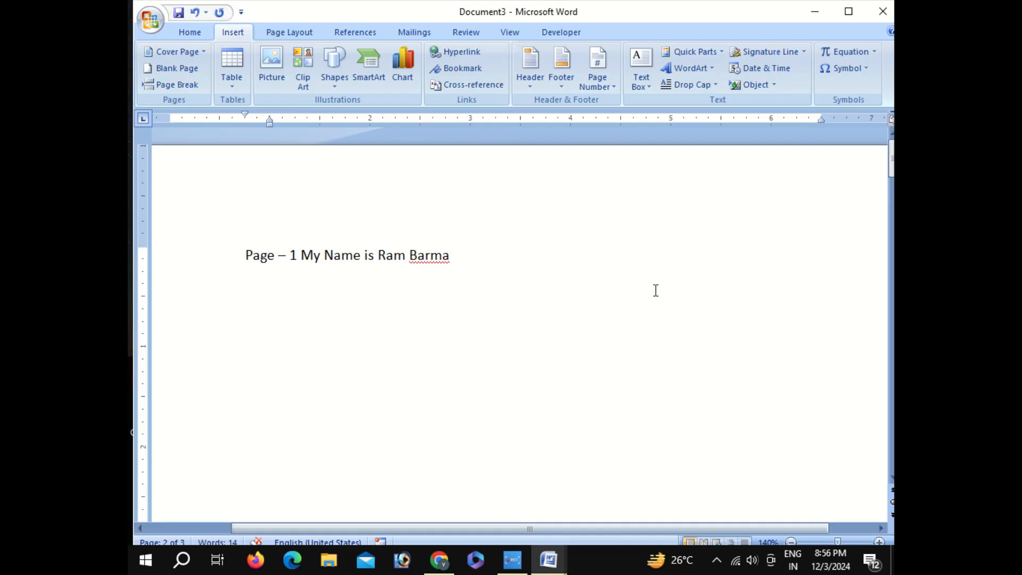
Add a bookmark named Page2 at the "Page - 2" label on the second page
{"action": "scroll", "coordinate": [473, 340], "scroll_direction": "down", "scroll_amount": 15}
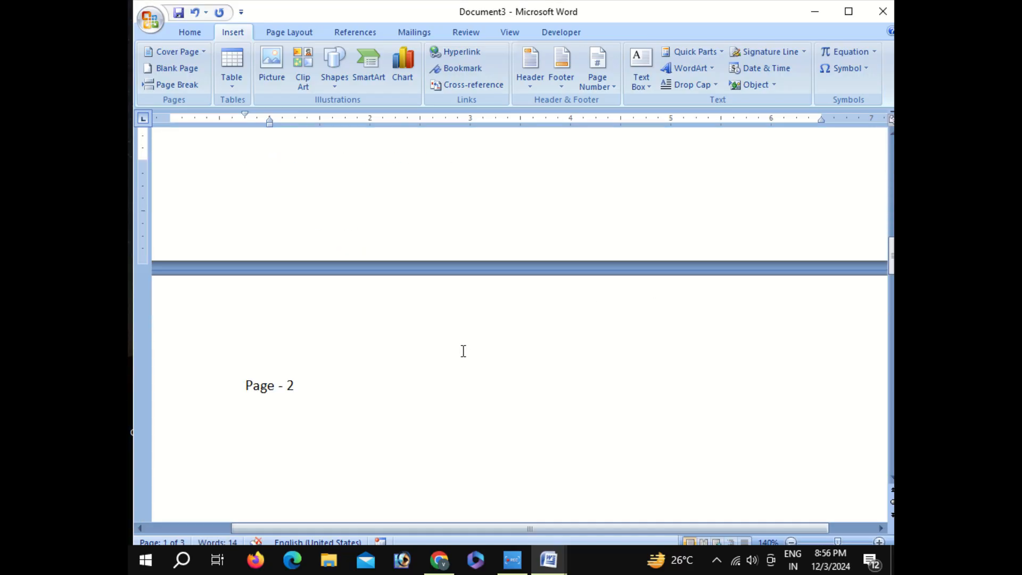
{"action": "left_click", "coordinate": [389, 374]}
{"action": "left_click", "coordinate": [463, 69]}
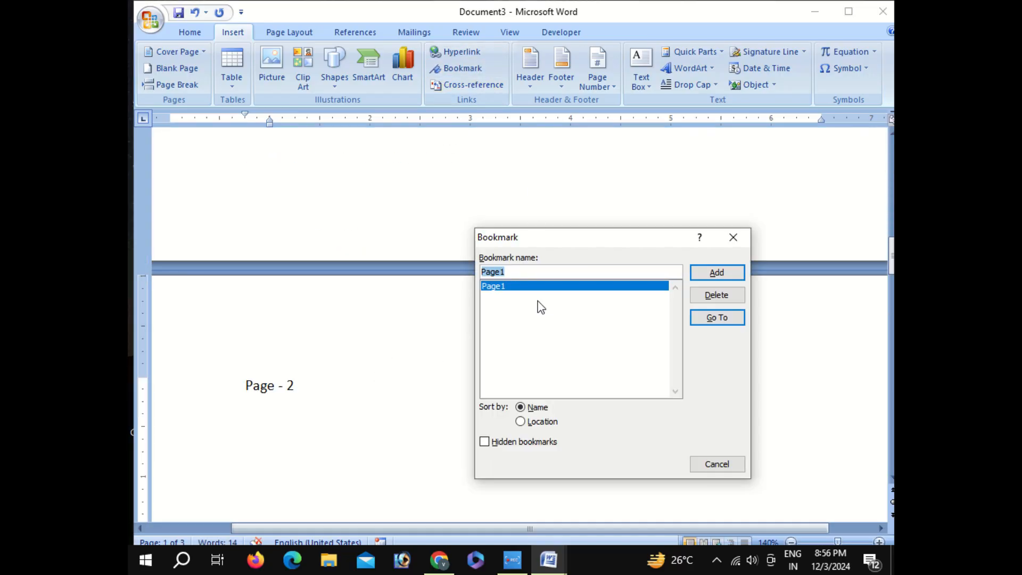
{"action": "left_click", "coordinate": [526, 271]}
{"action": "key", "text": "BackSpace"}
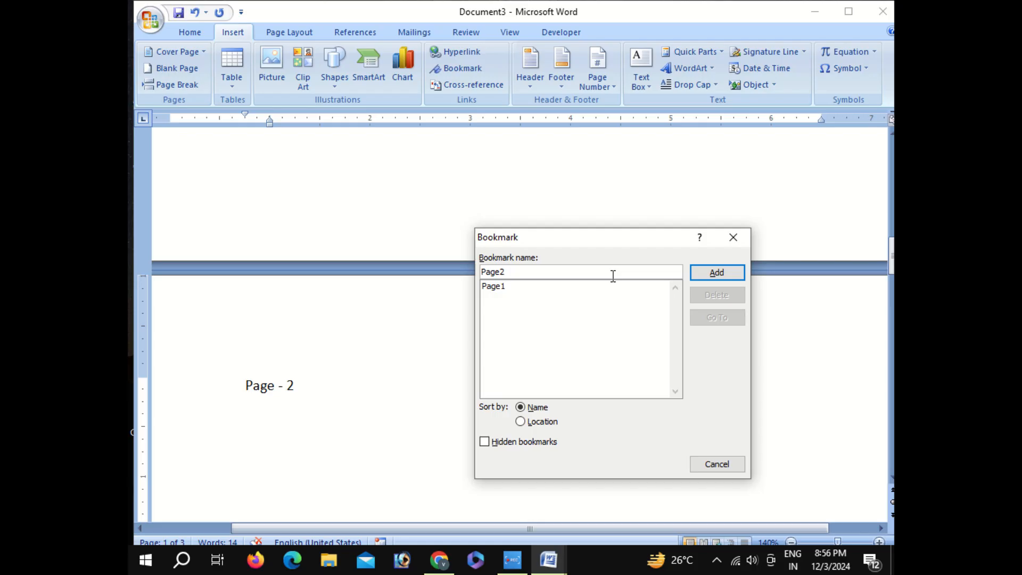
{"action": "left_click", "coordinate": [717, 272]}
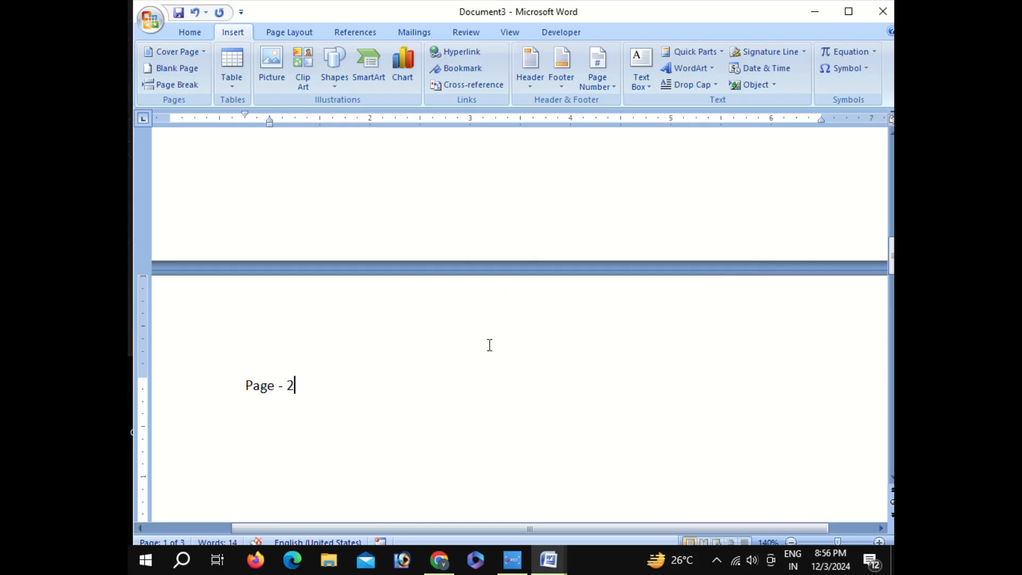
Add a bookmark named Page3 at the "Page -3" label on the third page
{"action": "scroll", "coordinate": [431, 374], "scroll_direction": "down", "scroll_amount": 15}
{"action": "scroll", "coordinate": [385, 398], "scroll_direction": "down", "scroll_amount": 4}
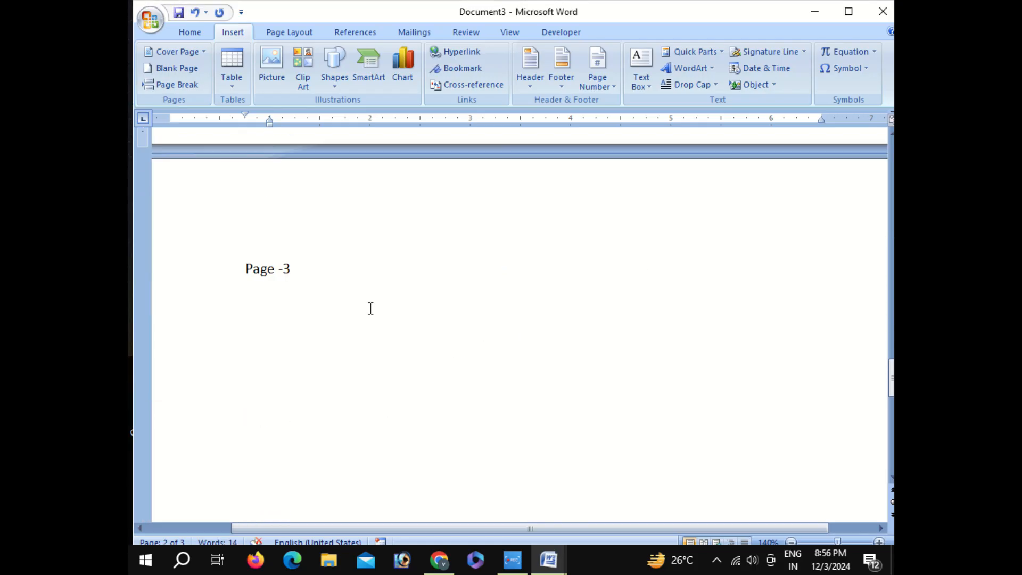
{"action": "left_click", "coordinate": [461, 69]}
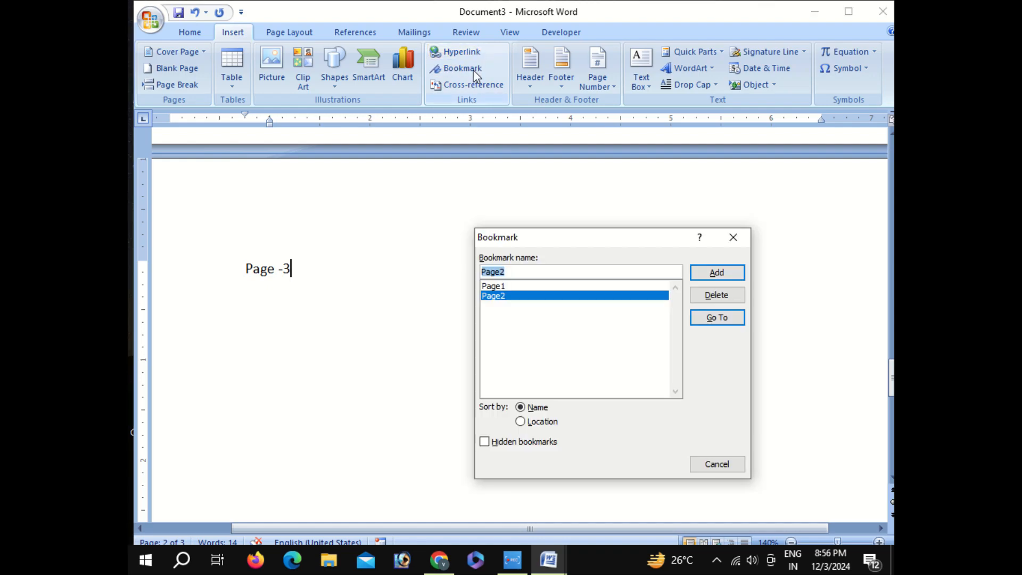
{"action": "left_click", "coordinate": [550, 272]}
{"action": "key", "text": "BackSpace"}
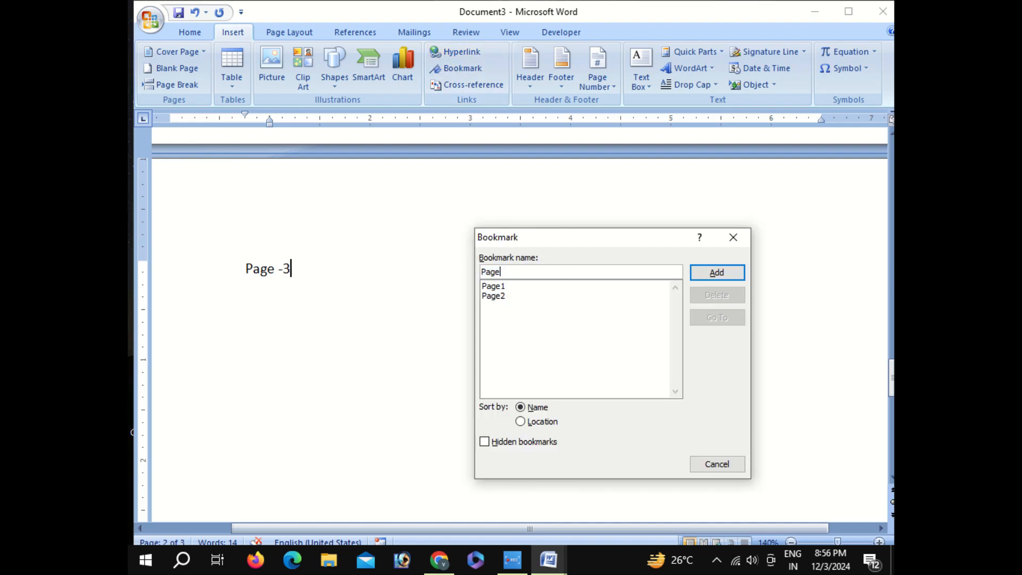
{"action": "type", "text": "3"}
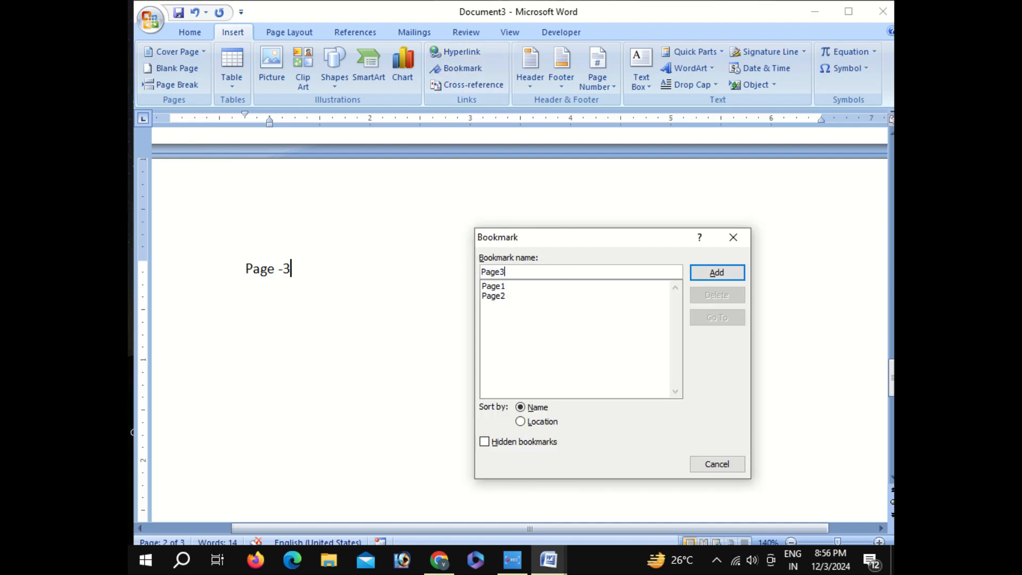
{"action": "left_click", "coordinate": [717, 273]}
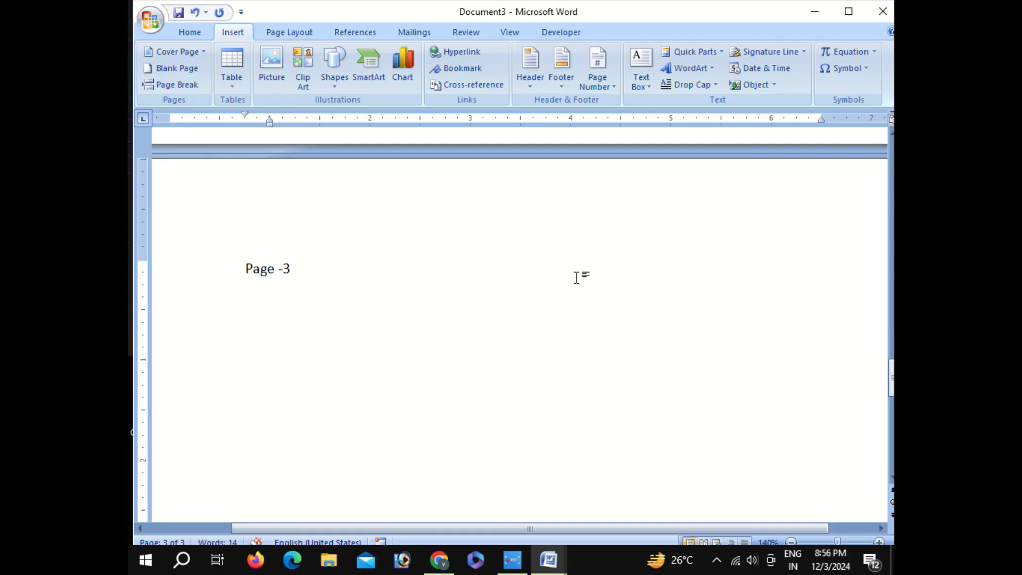
{"action": "scroll", "coordinate": [431, 290], "scroll_direction": "up", "scroll_amount": 15}
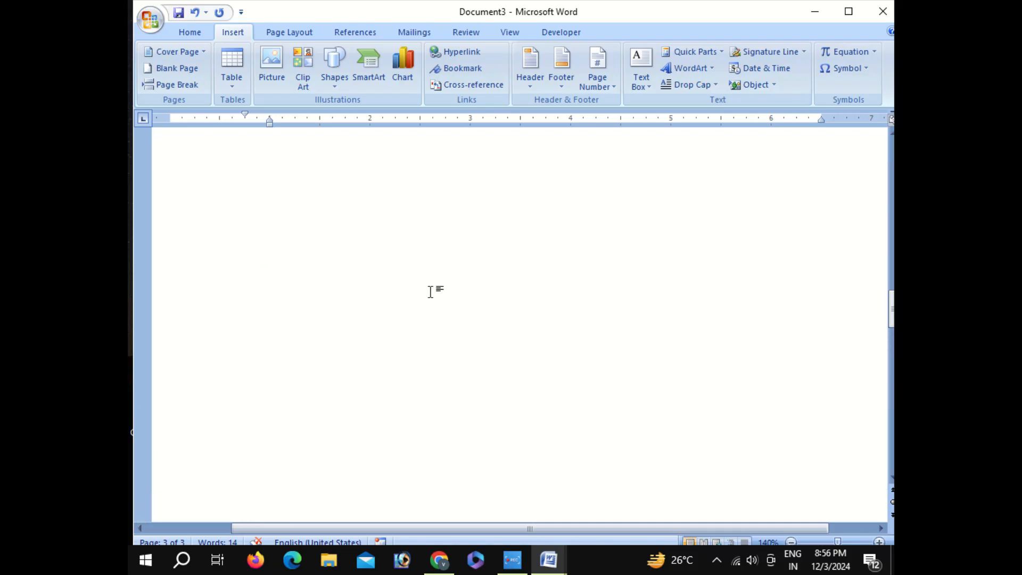
Go to the bookmarks Page2, Page3 and Page1 in turn, closing the bookmark list at the end
{"action": "scroll", "coordinate": [431, 290], "scroll_direction": "up", "scroll_amount": 10}
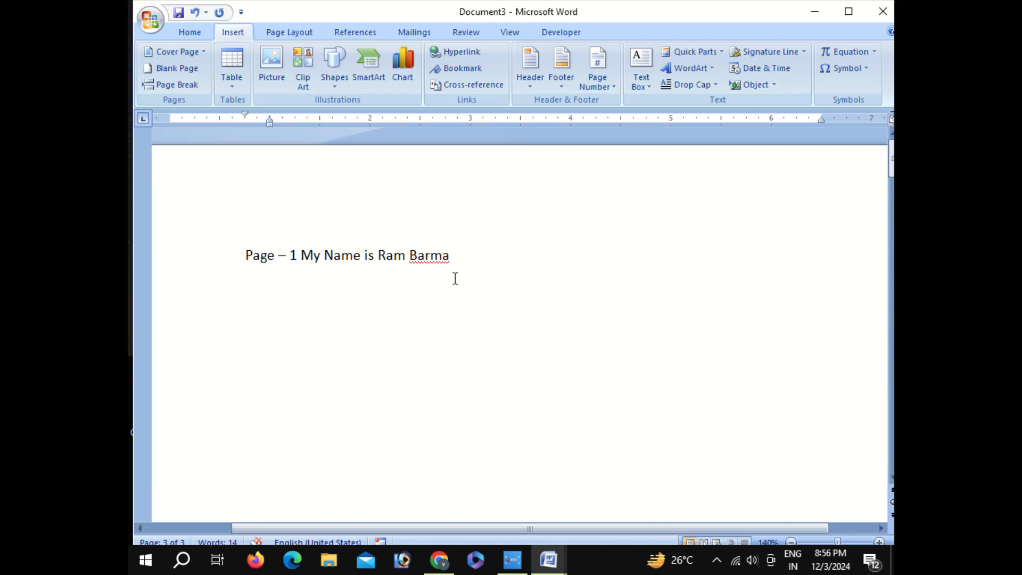
{"action": "left_click", "coordinate": [461, 68]}
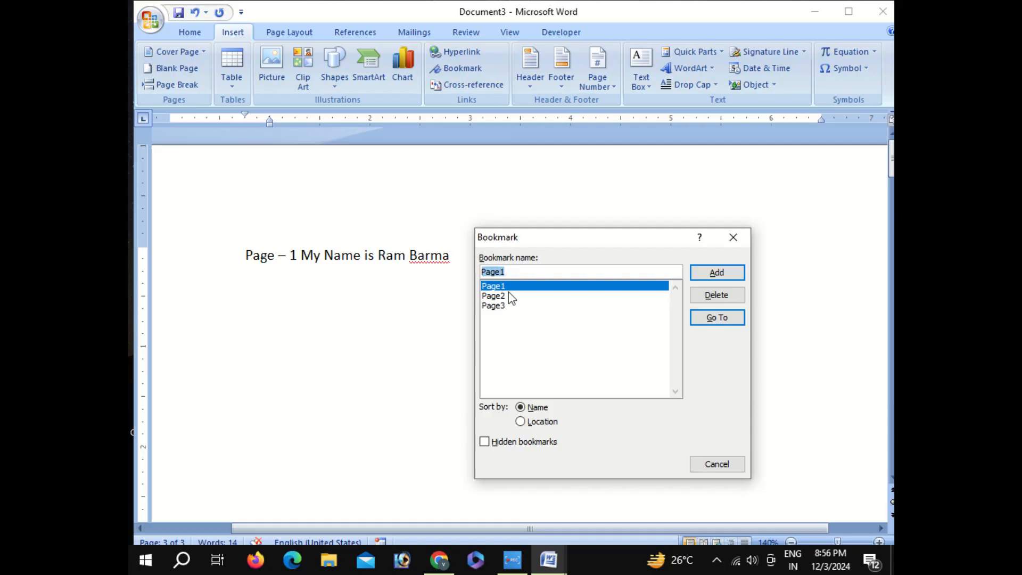
{"action": "left_click", "coordinate": [509, 305]}
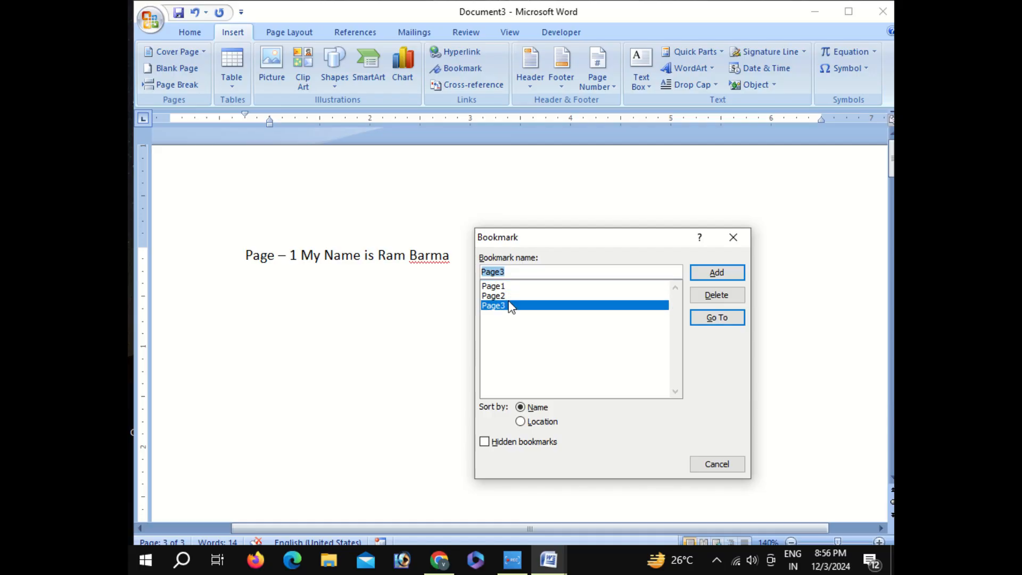
{"action": "left_click", "coordinate": [509, 296]}
{"action": "left_click", "coordinate": [717, 317]}
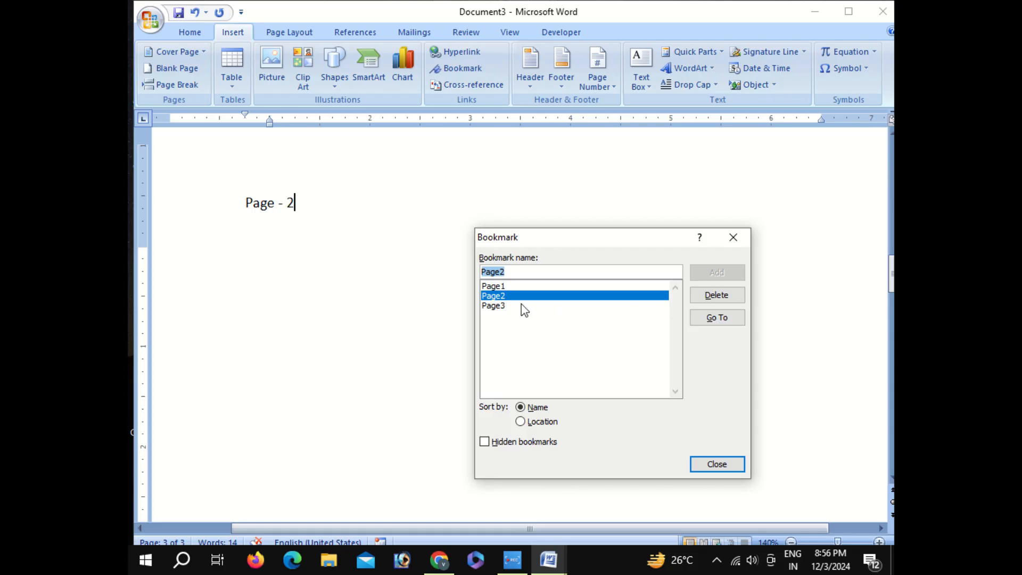
{"action": "left_click", "coordinate": [524, 305]}
{"action": "left_click", "coordinate": [699, 318]}
{"action": "left_click", "coordinate": [517, 287]}
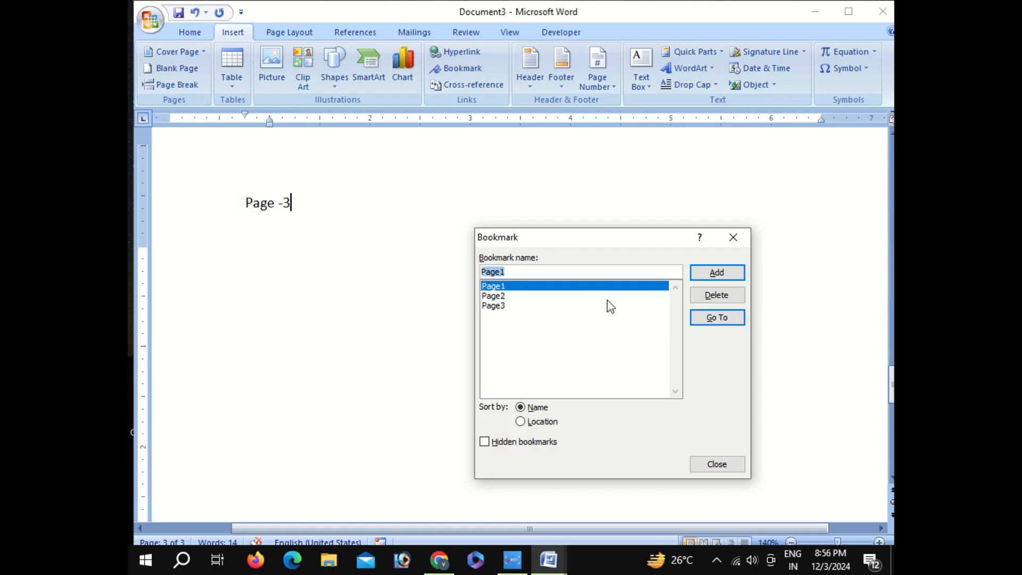
{"action": "left_click", "coordinate": [717, 318]}
{"action": "left_click", "coordinate": [733, 238]}
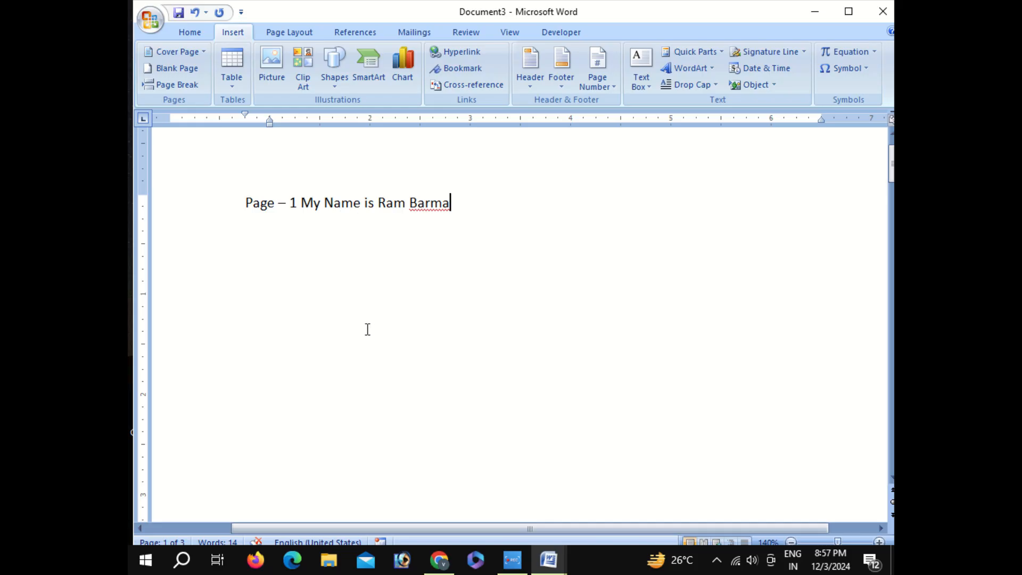
Delete all the text and the extra pages so the document is empty
{"action": "scroll", "coordinate": [365, 329], "scroll_direction": "up", "scroll_amount": 1}
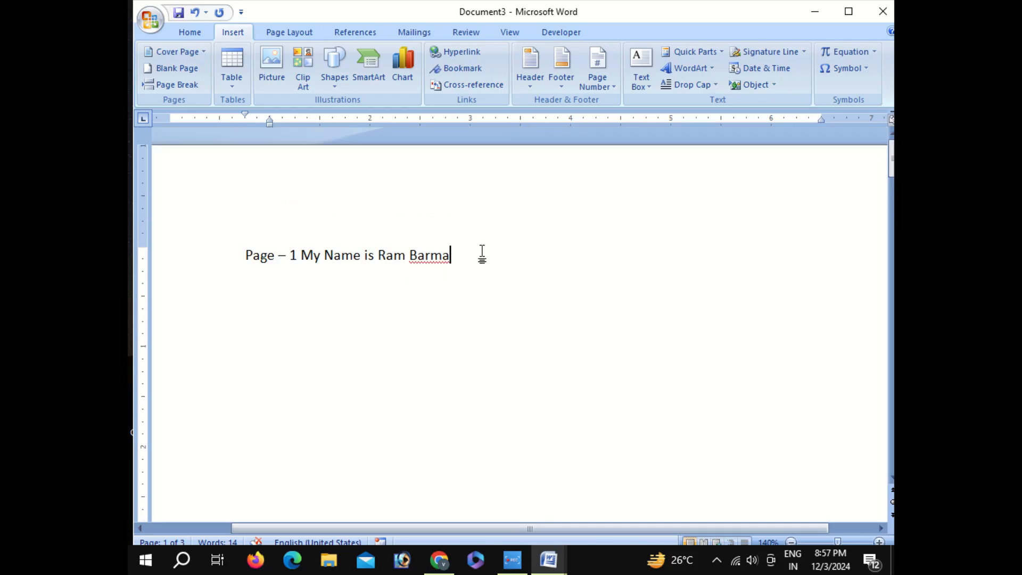
{"action": "left_click_drag", "start_coordinate": [481, 255], "coordinate": [201, 213]}
{"action": "key", "text": "Delete"}
{"action": "key", "text": "Delete"}
{"action": "key", "text": "Delete"}
{"action": "key", "text": "Delete"}
{"action": "key", "text": "Delete"}
{"action": "key", "text": "Delete"}
{"action": "key", "text": "Delete"}
{"action": "key", "text": "Delete"}
{"action": "key", "text": "Delete"}
{"action": "key", "text": "Delete"}
{"action": "key", "text": "Delete"}
{"action": "key", "text": "Delete"}
{"action": "key", "text": "Delete"}
{"action": "key", "text": "Delete"}
{"action": "key", "text": "Delete"}
{"action": "key", "text": "Delete"}
{"action": "key", "text": "Delete"}
{"action": "key", "text": "Delete"}
{"action": "key", "text": "Delete"}
{"action": "key", "text": "Delete"}
{"action": "key", "text": "Delete"}
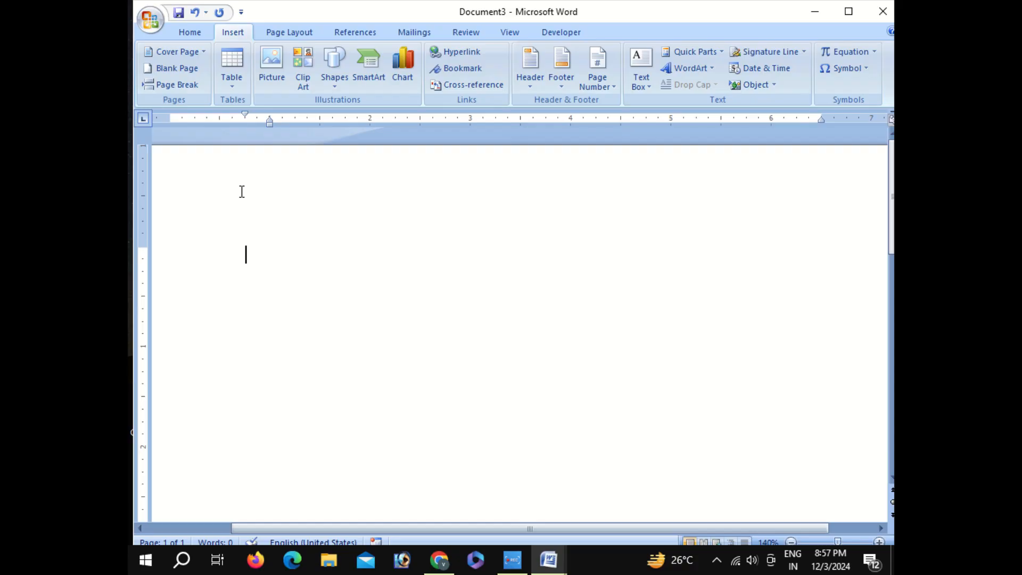
Enter the text "State Bank of India" on the first line of the page
{"action": "type", "text": "State "}
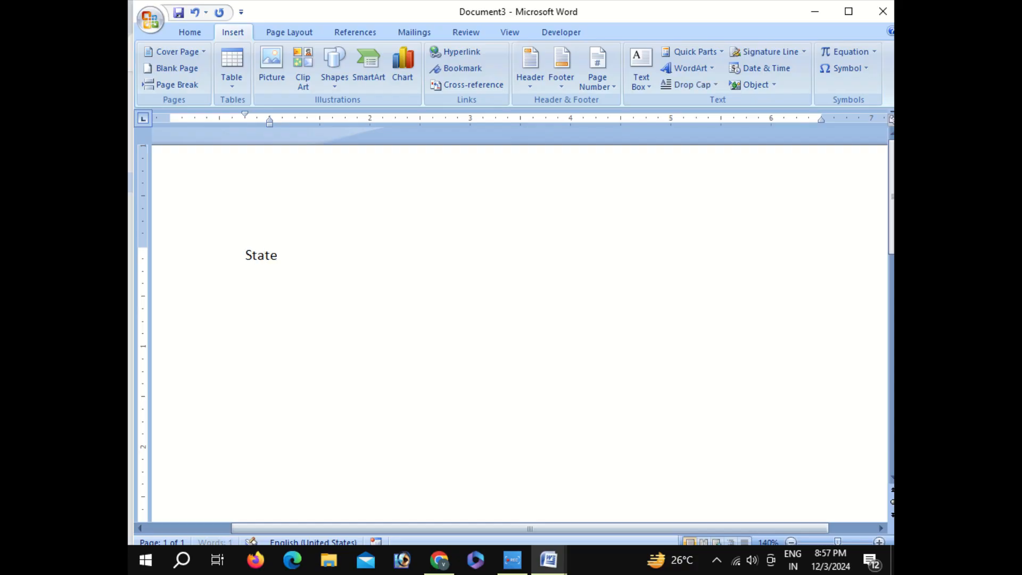
{"action": "type", "text": "Bank of In"}
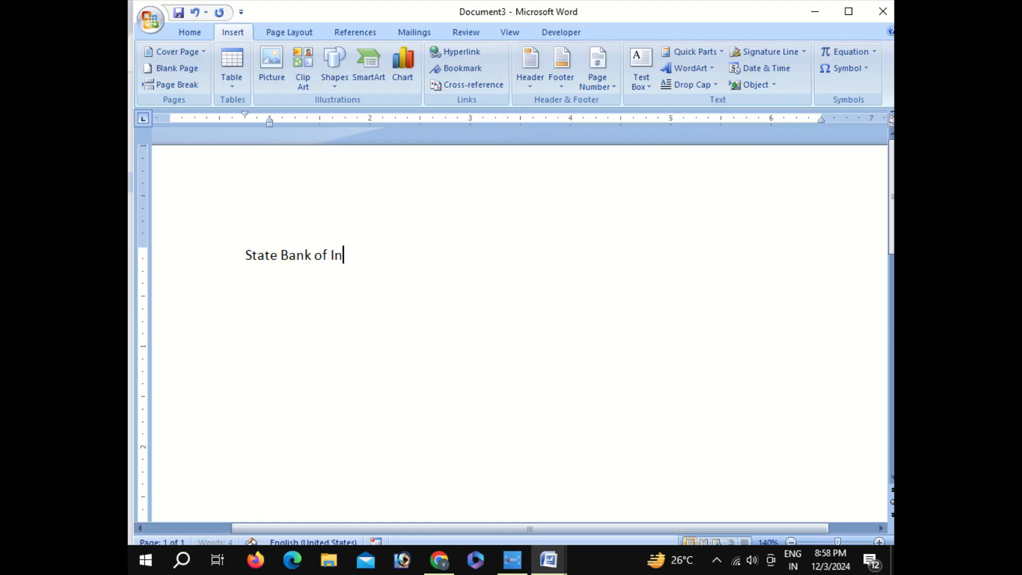
{"action": "type", "text": "dia"}
Save the text "State Bank of India" as a building block named SBI in the AutoText gallery
{"action": "left_click_drag", "start_coordinate": [378, 254], "coordinate": [243, 256]}
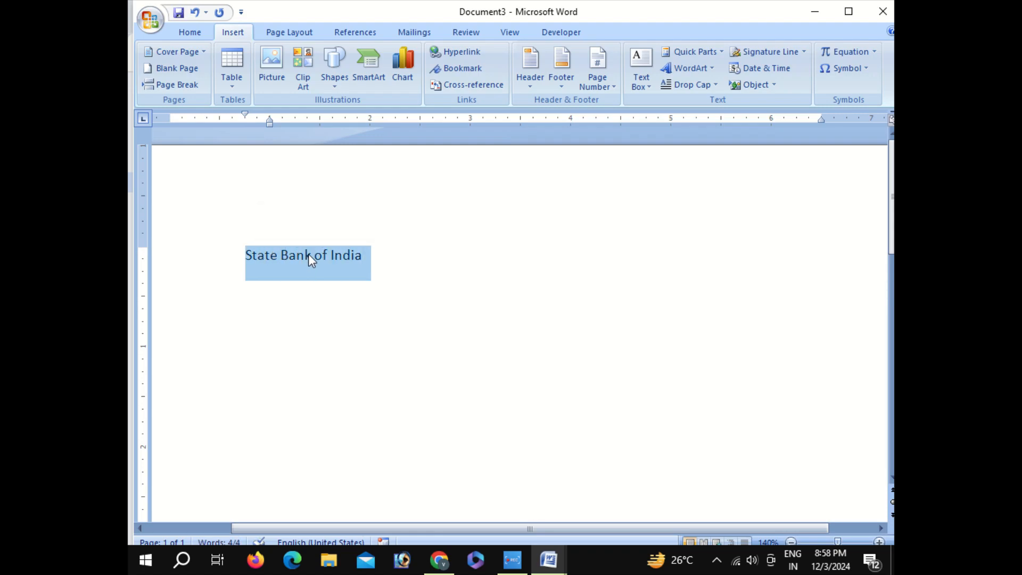
{"action": "key", "text": "alt+F3"}
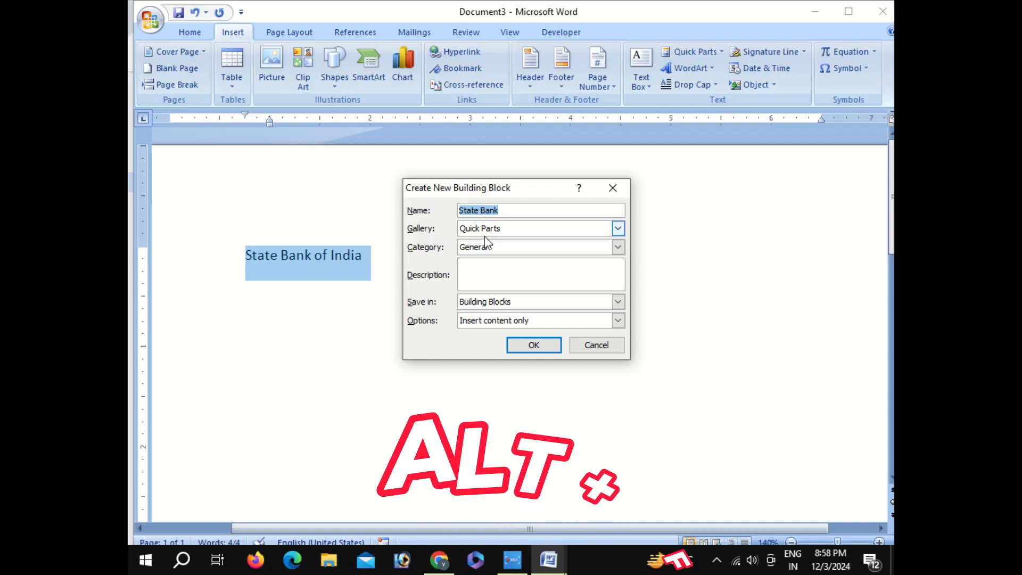
{"action": "left_click", "coordinate": [527, 211]}
{"action": "left_click_drag", "start_coordinate": [527, 211], "coordinate": [456, 210]}
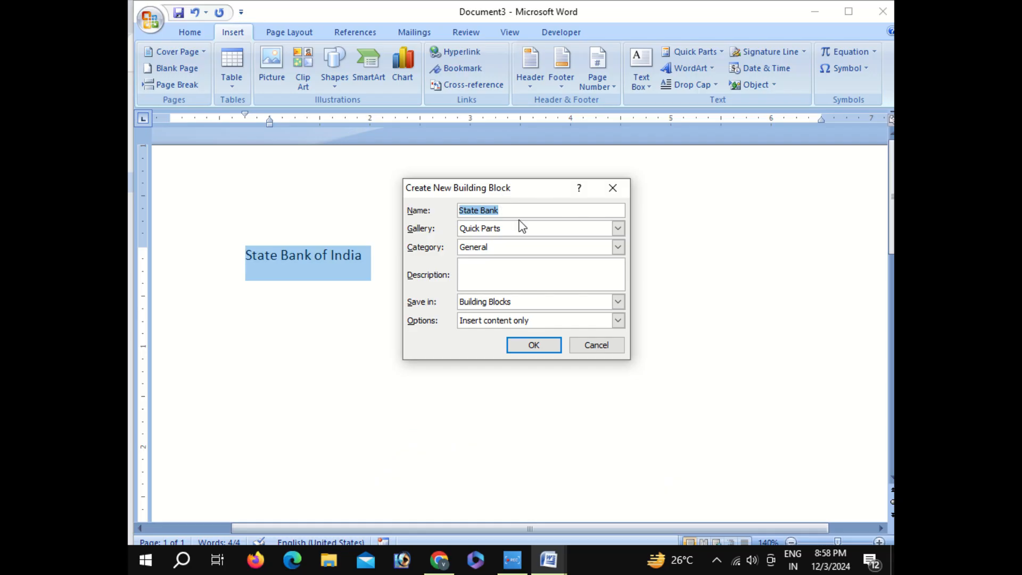
{"action": "type", "text": "SBI"}
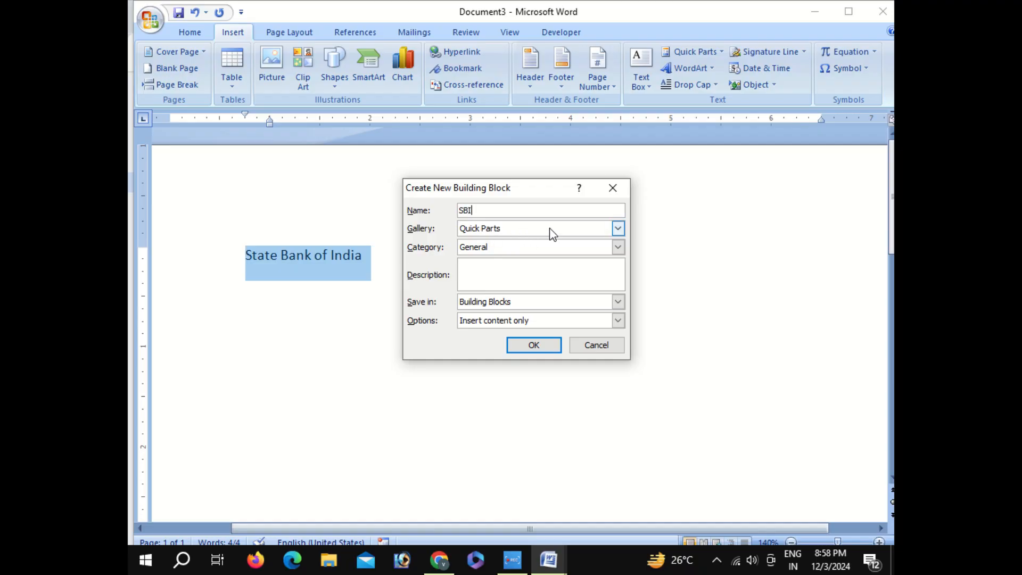
{"action": "left_click", "coordinate": [618, 229]}
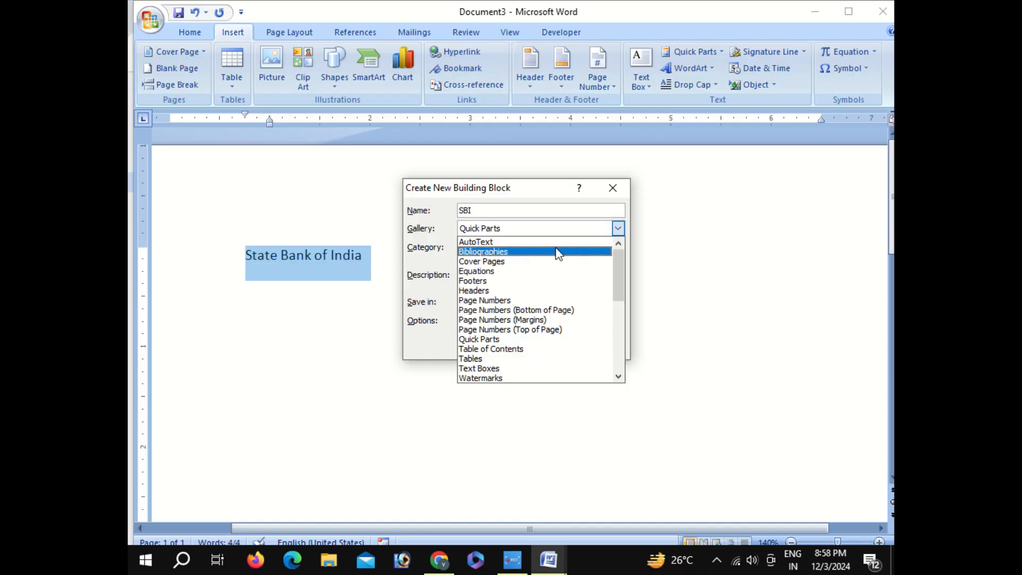
{"action": "left_click", "coordinate": [490, 242]}
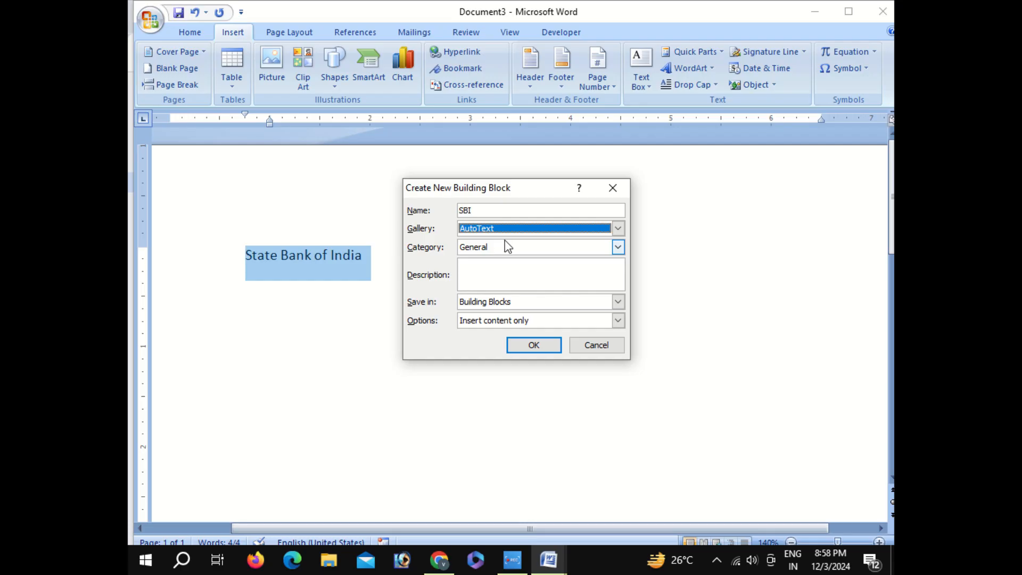
{"action": "left_click", "coordinate": [531, 350]}
Expand the SBI AutoText entry after the existing text and again on the next line, ending with a new line
{"action": "left_click", "coordinate": [366, 263]}
{"action": "type", "text": "S"}
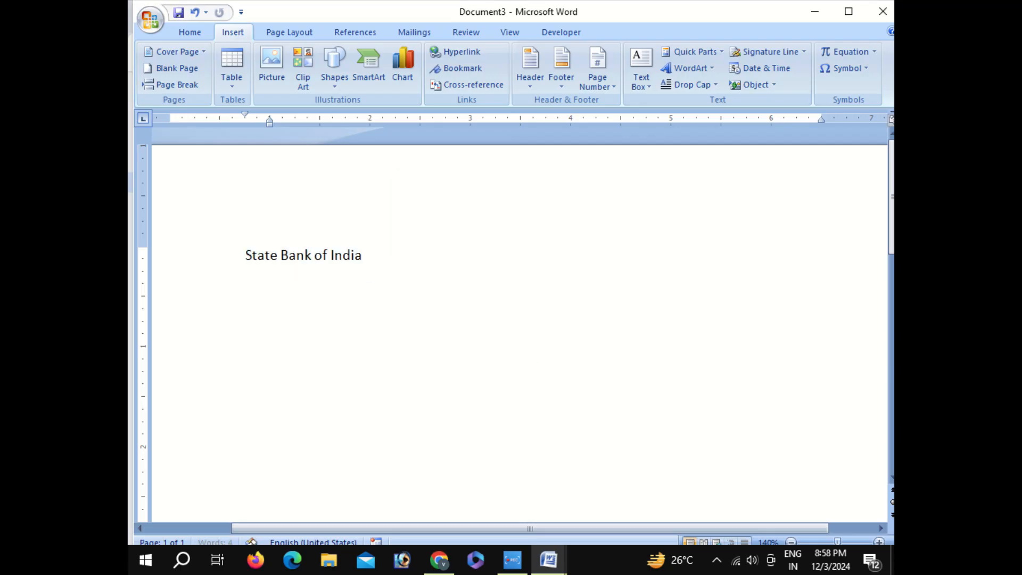
{"action": "type", "text": "BI"}
{"action": "key", "text": "F3"}
{"action": "key", "text": "Return"}
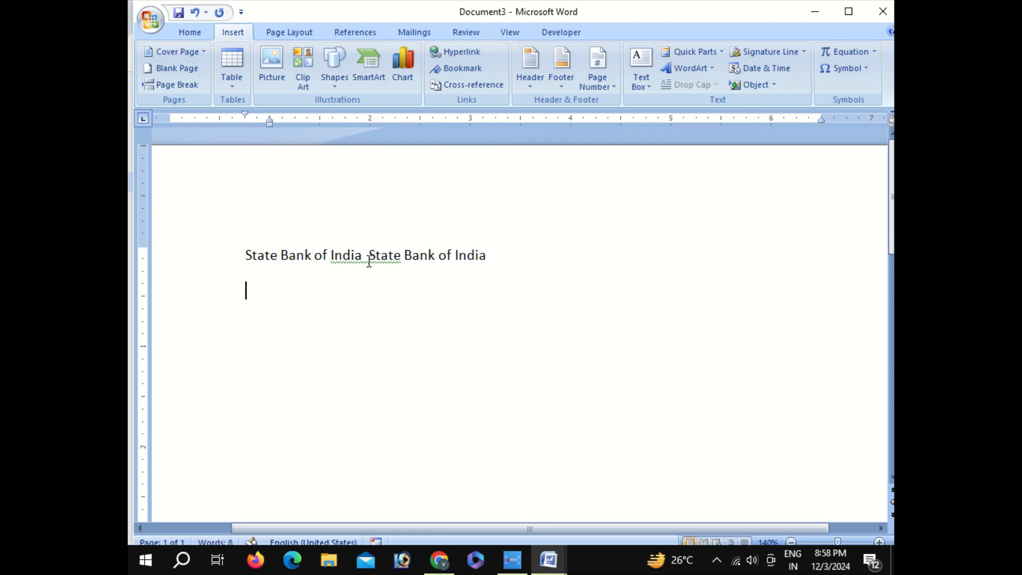
{"action": "type", "text": "SBI"}
{"action": "key", "text": "F3"}
{"action": "key", "text": "Return"}
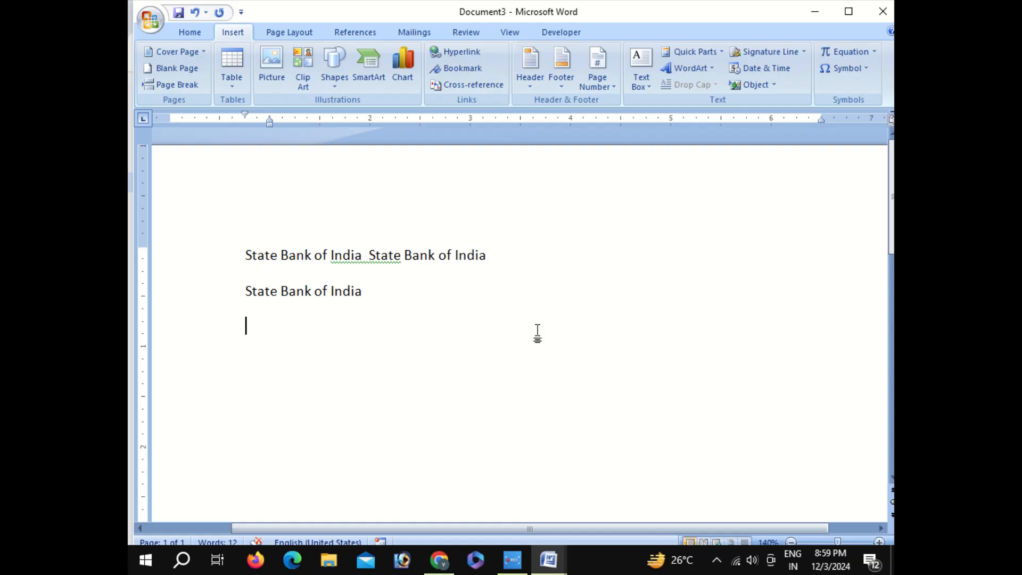
Delete the SBI entry from the Building Blocks Organizer and close the organizer
{"action": "left_click", "coordinate": [708, 52]}
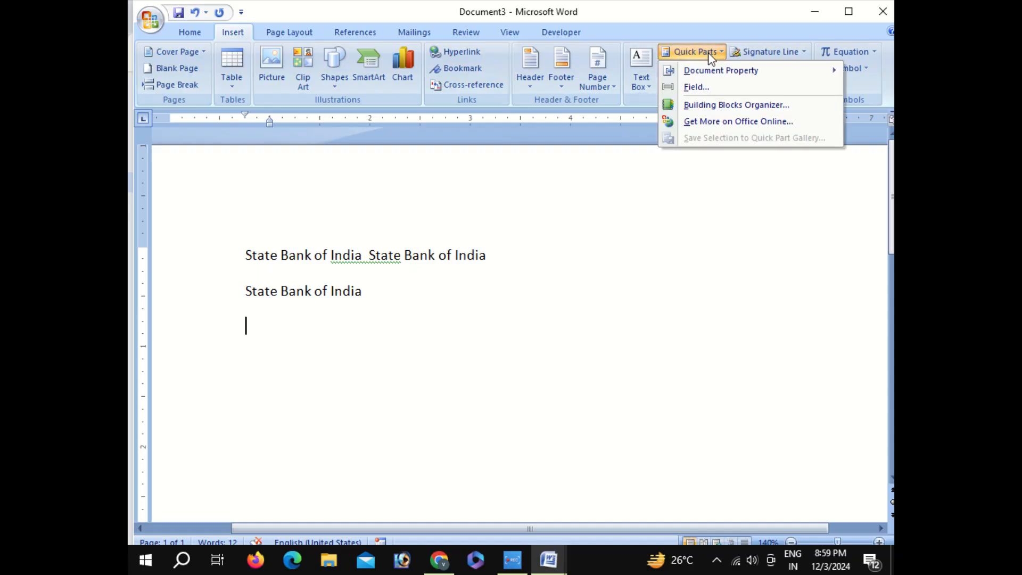
{"action": "left_click", "coordinate": [692, 105]}
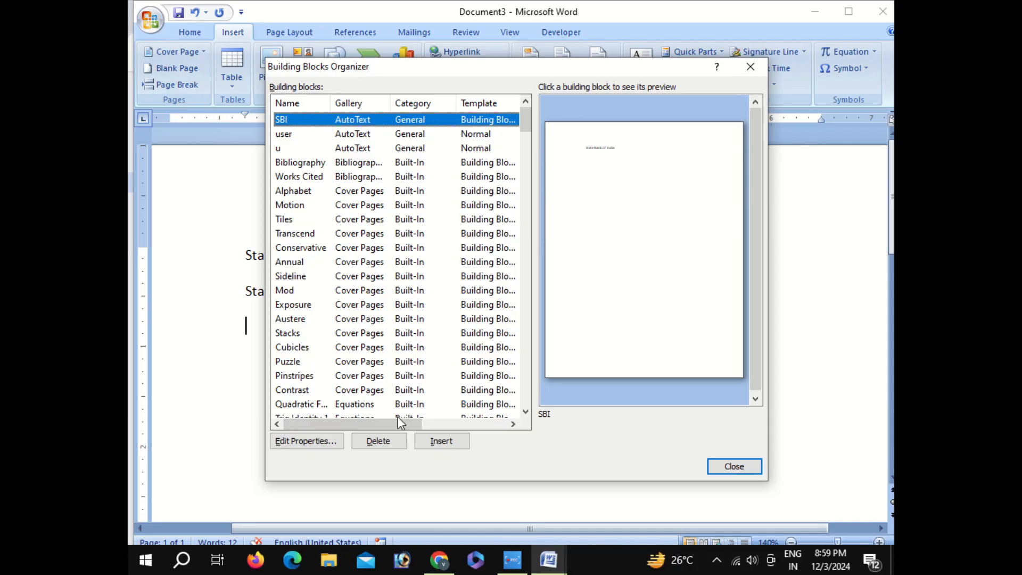
{"action": "left_click", "coordinate": [383, 441]}
{"action": "left_click", "coordinate": [484, 317]}
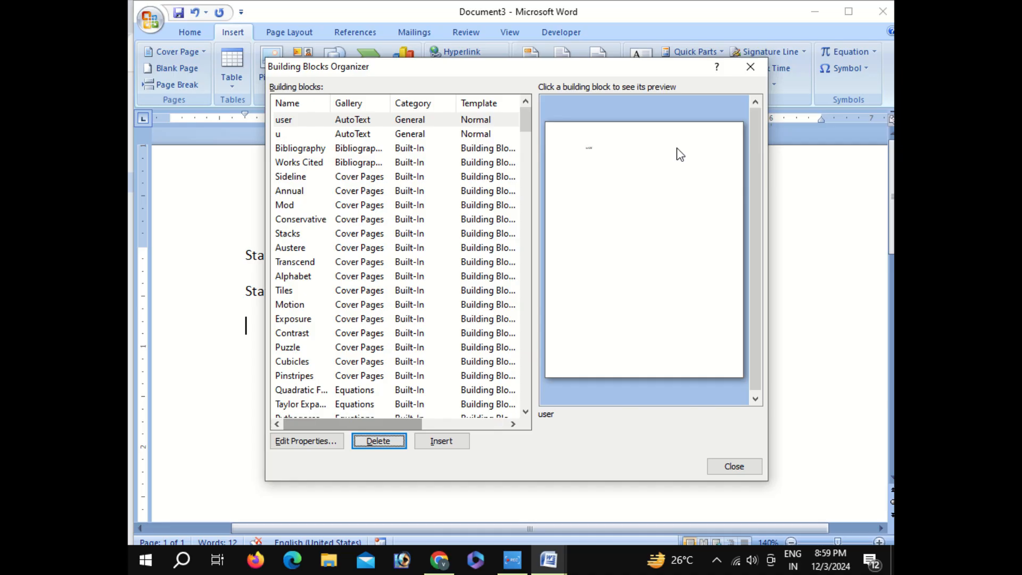
{"action": "left_click", "coordinate": [748, 69]}
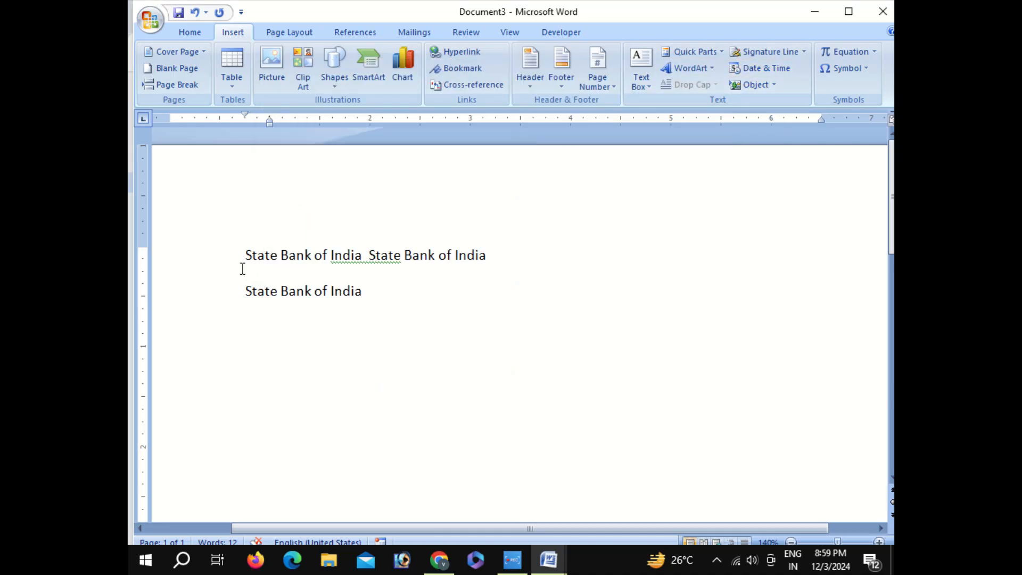
Try to expand SBI as AutoText at the end of the second line
{"action": "left_click", "coordinate": [470, 303]}
{"action": "type", "text": "SBI"}
{"action": "key", "text": "F3"}
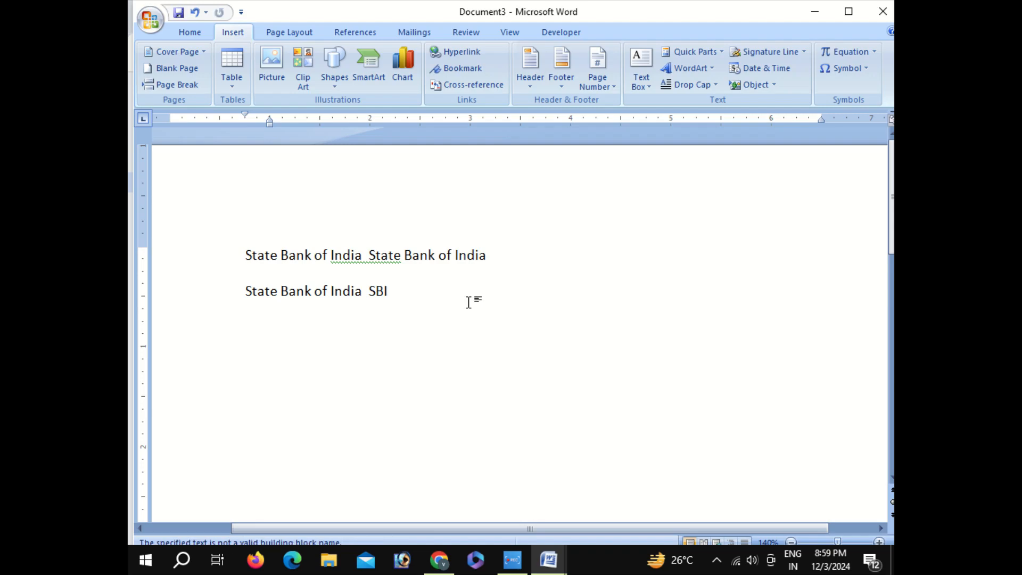
Replace all the document text with the line "Auto Paragraph" and start a new line below it
{"action": "left_click_drag", "start_coordinate": [202, 262], "coordinate": [470, 317]}
{"action": "key", "text": "Delete"}
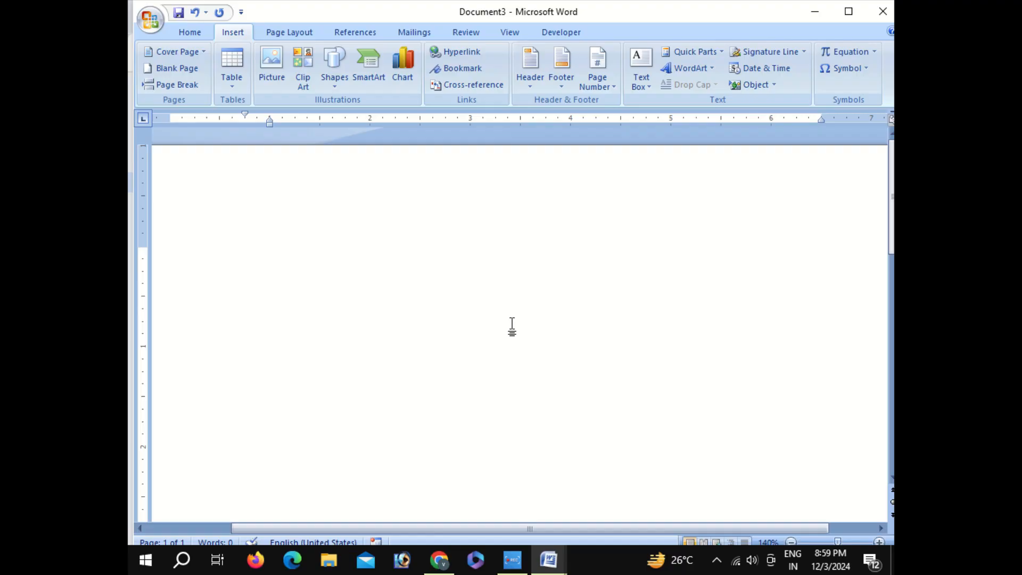
{"action": "type", "text": "Auto Para"}
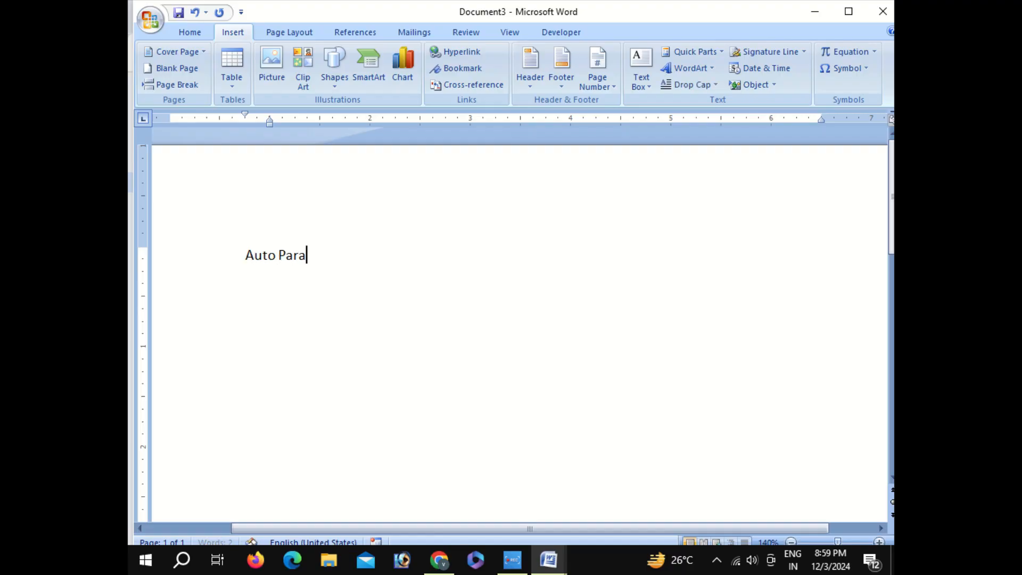
{"action": "type", "text": "graph"}
{"action": "key", "text": "Return"}
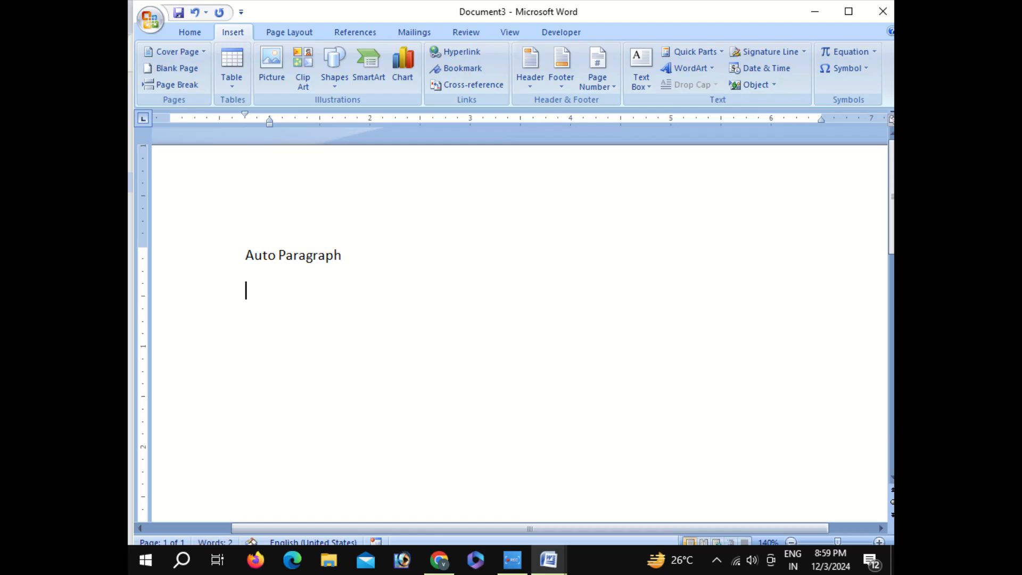
Generate sample paragraphs below the "Auto Paragraph" line with =rand()
{"action": "type", "text": "=rand"}
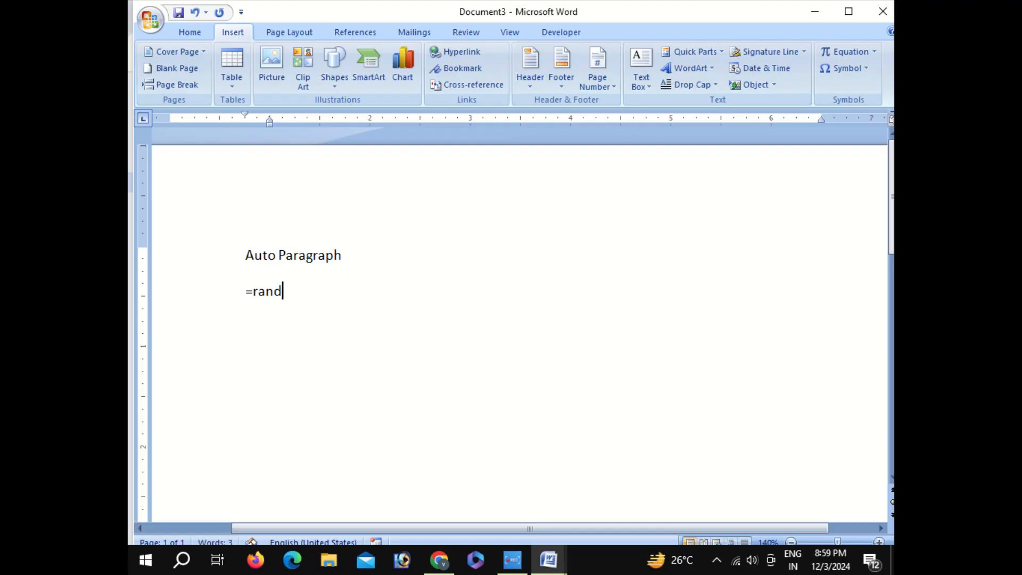
{"action": "type", "text": "()"}
{"action": "key", "text": "Return"}
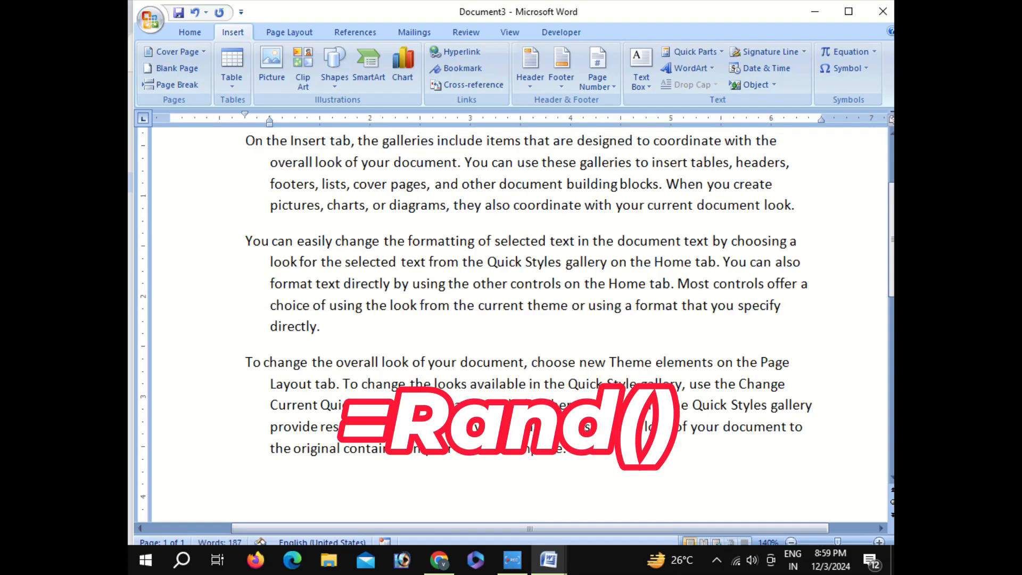
Delete all the generated sample paragraphs, keeping the "Auto Paragraph" line
{"action": "scroll", "coordinate": [346, 288], "scroll_direction": "down", "scroll_amount": 3}
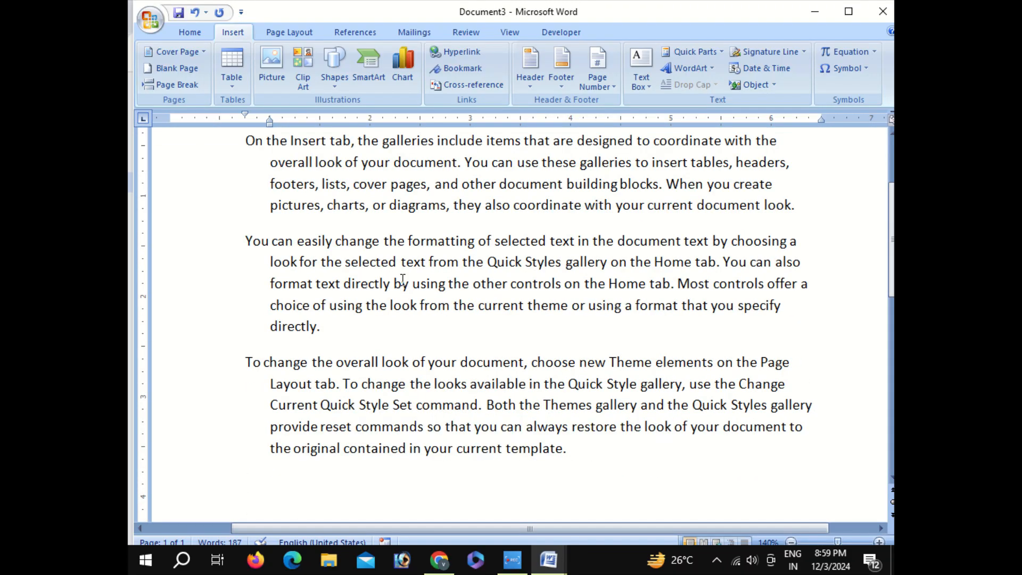
{"action": "scroll", "coordinate": [426, 266], "scroll_direction": "up", "scroll_amount": 2}
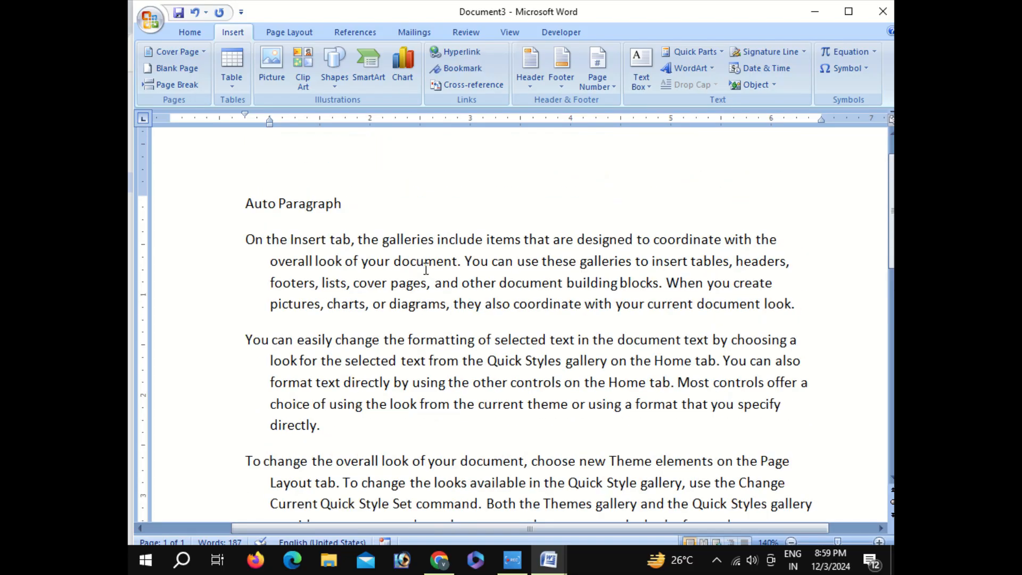
{"action": "left_click_drag", "start_coordinate": [255, 196], "coordinate": [603, 496]}
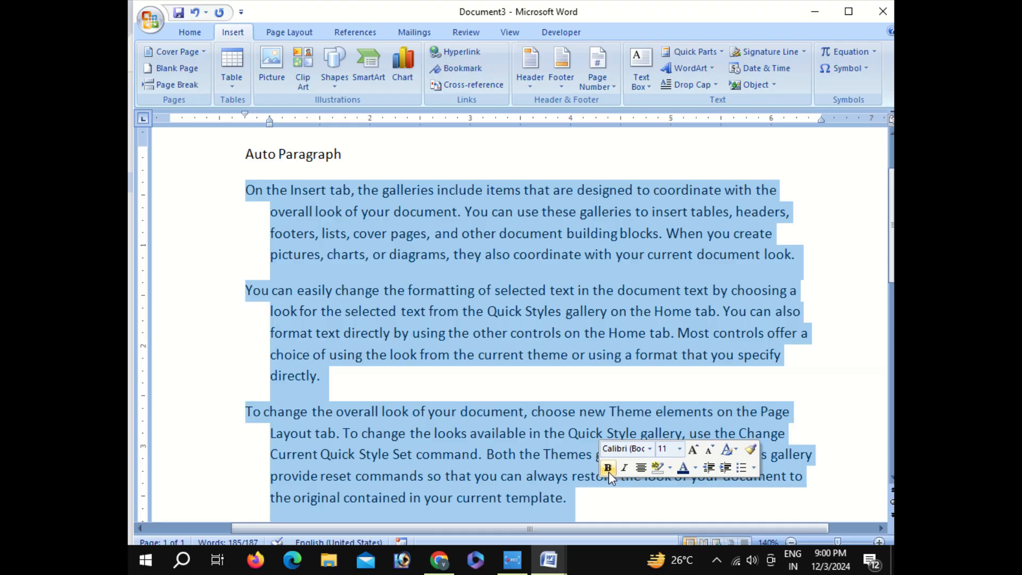
{"action": "key", "text": "Delete"}
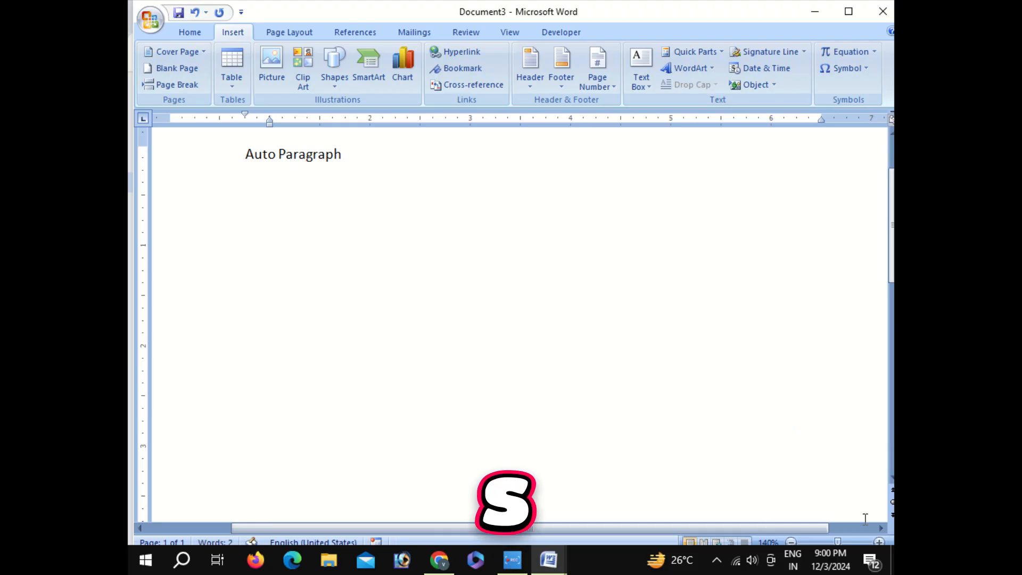
Insert the Wingdings yin-yang symbol, character code 91, below the "Auto Paragraph" line
{"action": "left_click", "coordinate": [846, 69]}
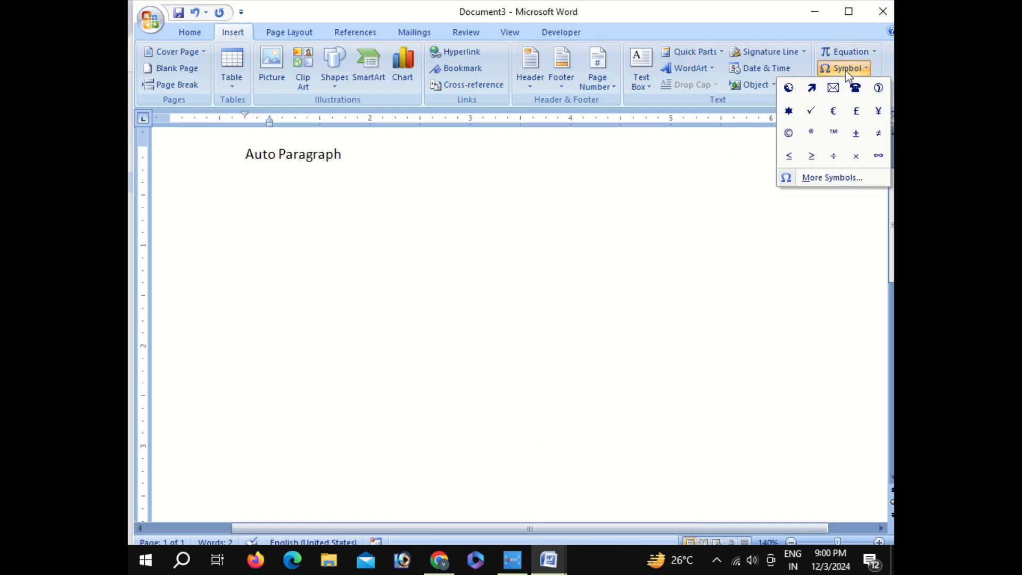
{"action": "left_click", "coordinate": [833, 179]}
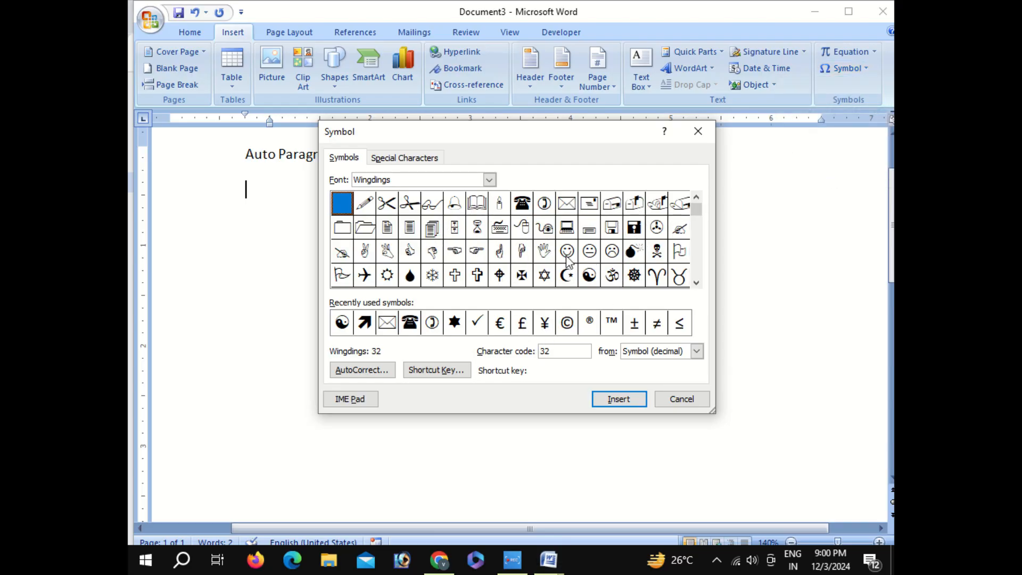
{"action": "left_click", "coordinate": [588, 275]}
{"action": "left_click", "coordinate": [617, 398]}
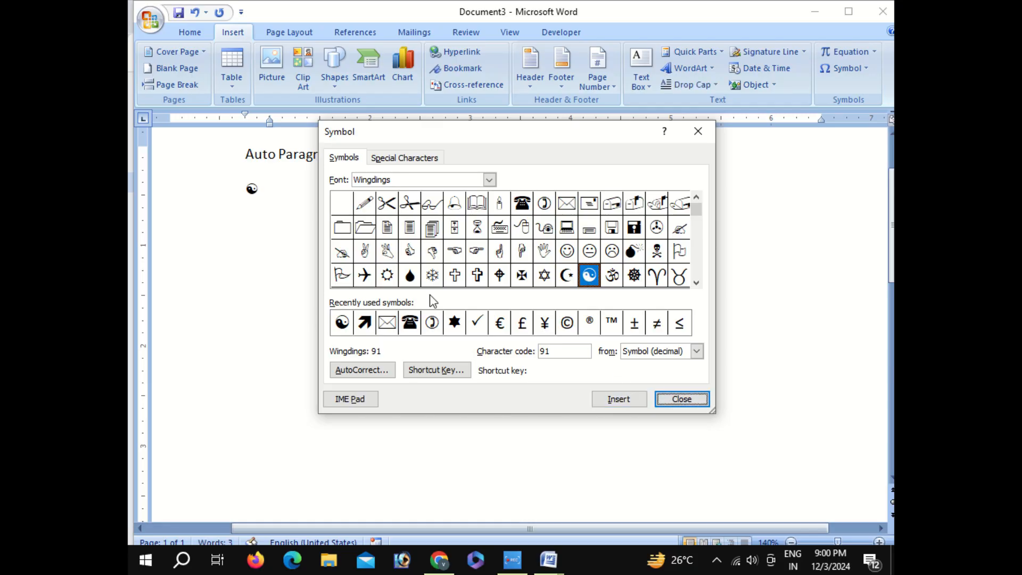
{"action": "left_click", "coordinate": [697, 131]}
Delete the yin-yang symbol below the "Auto Paragraph" line
{"action": "left_click_drag", "start_coordinate": [259, 192], "coordinate": [244, 194]}
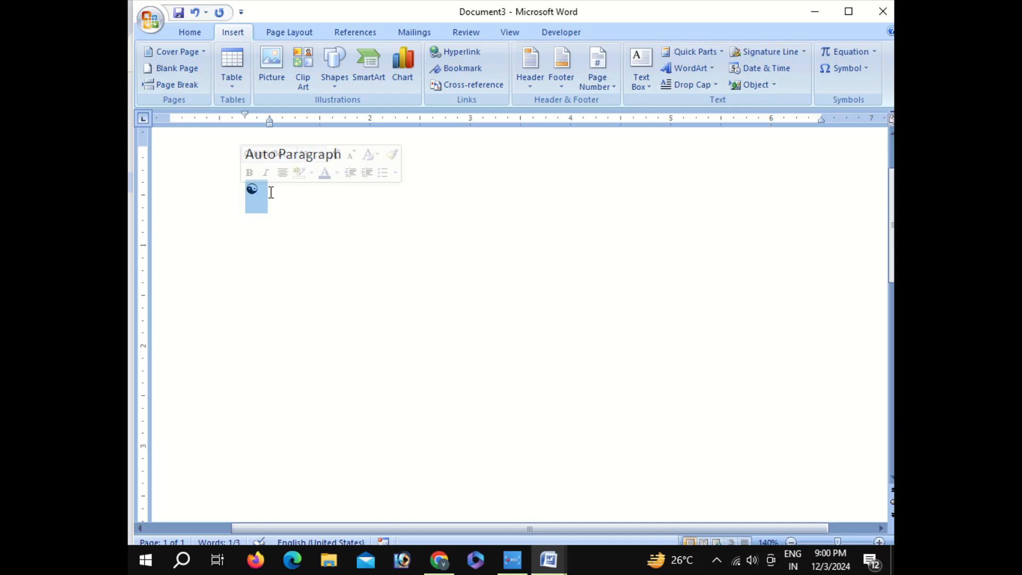
{"action": "key", "text": "BackSpace"}
{"action": "key", "text": "BackSpace"}
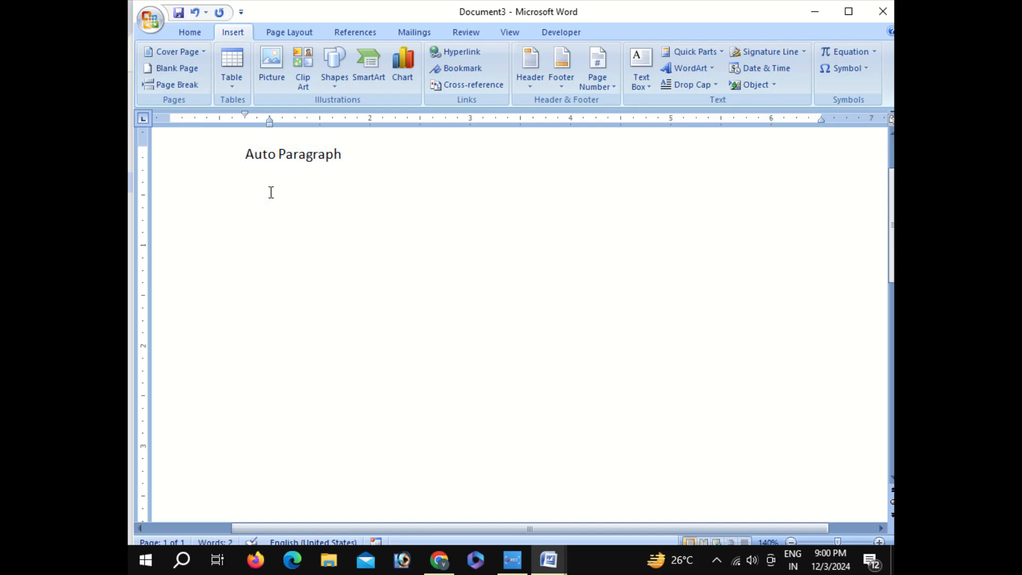
{"action": "key", "text": "BackSpace"}
{"action": "key", "text": "BackSpace"}
{"action": "key", "text": "BackSpace"}
{"action": "key", "text": "BackSpace"}
{"action": "key", "text": "BackSpace"}
{"action": "key", "text": "BackSpace"}
{"action": "key", "text": "BackSpace"}
{"action": "key", "text": "BackSpace"}
{"action": "key", "text": "BackSpace"}
{"action": "key", "text": "BackSpace"}
{"action": "key", "text": "BackSpace"}
{"action": "key", "text": "BackSpace"}
{"action": "key", "text": "BackSpace"}
{"action": "key", "text": "BackSpace"}
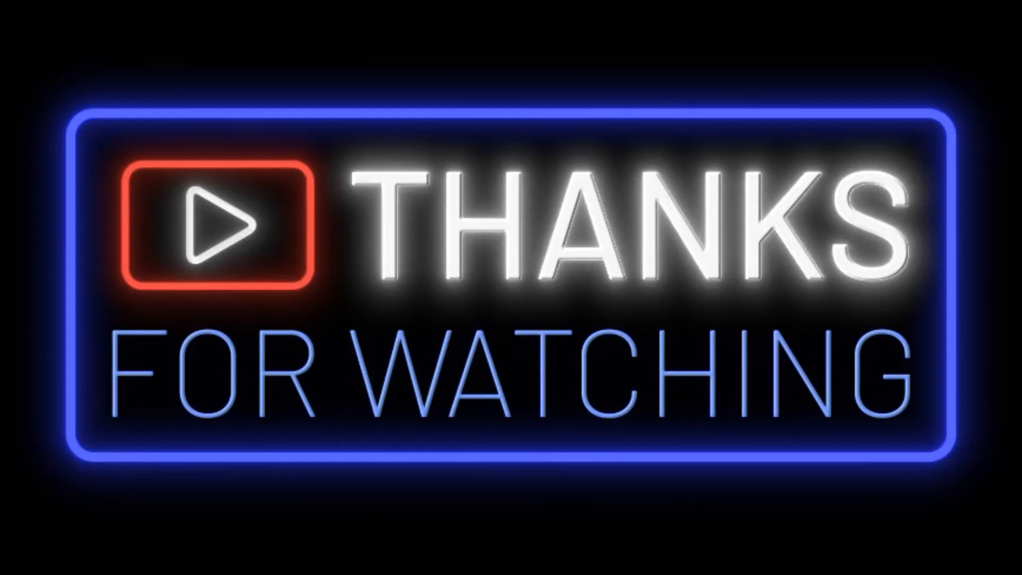